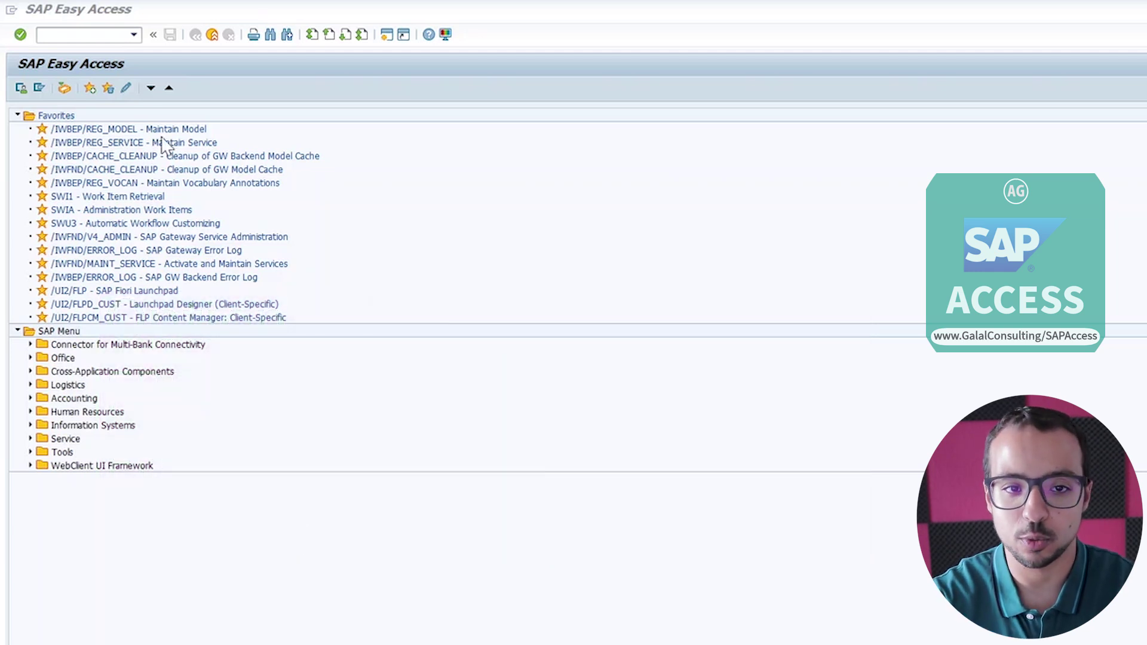
- Open transaction FB70 for customer invoice entry and hide the tree of screen variants and held documents
left_click(92, 34)
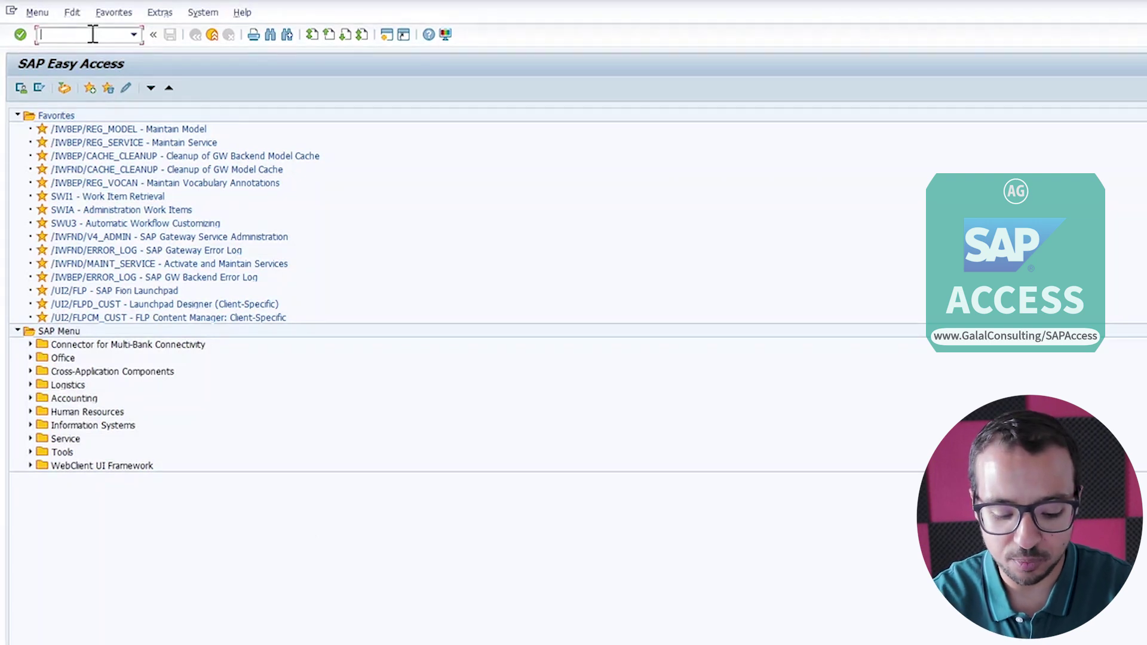
type("FB70")
key("Return")
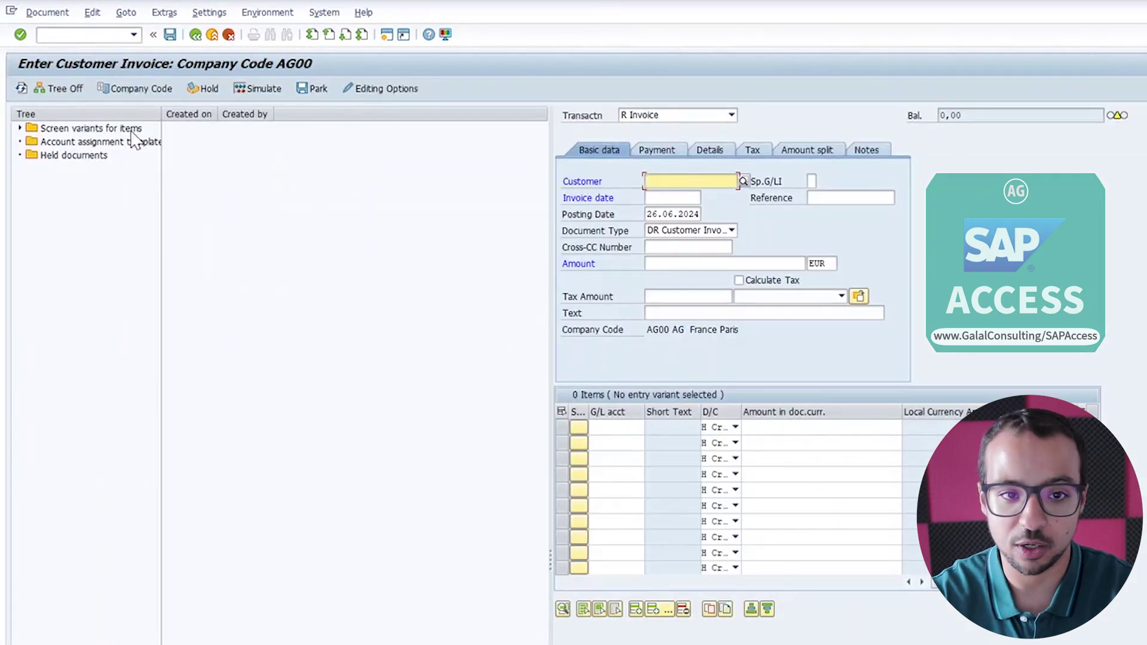
left_click(63, 89)
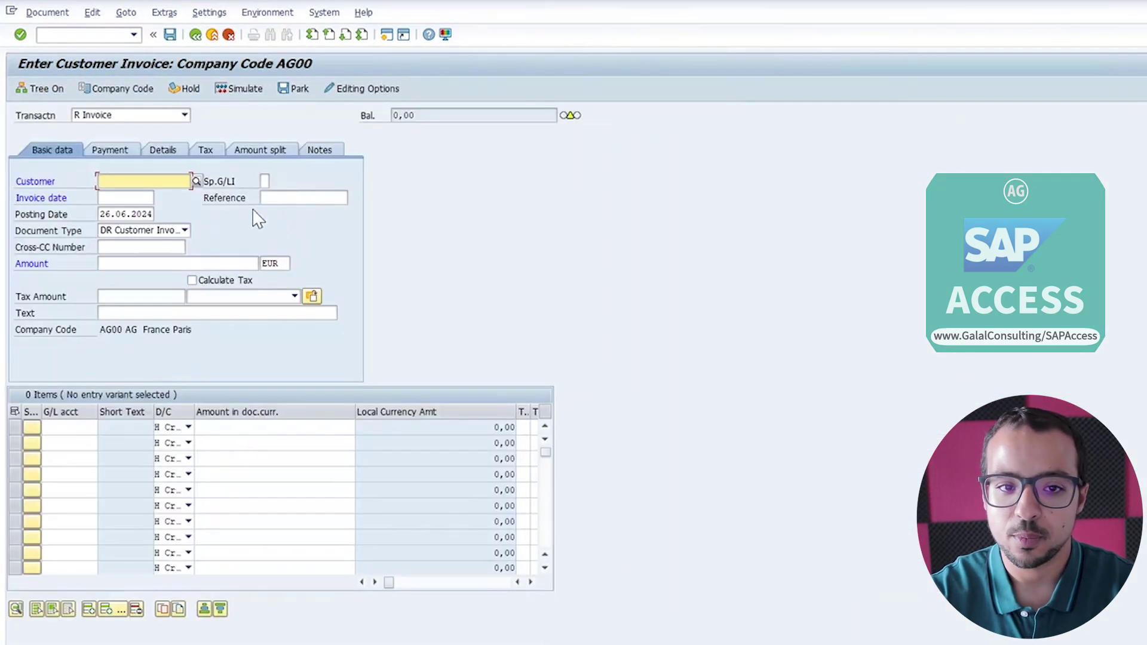
- Review the available transaction types and document types for the customer invoice, keeping Invoice and DR Customer Invoice
left_click(153, 124)
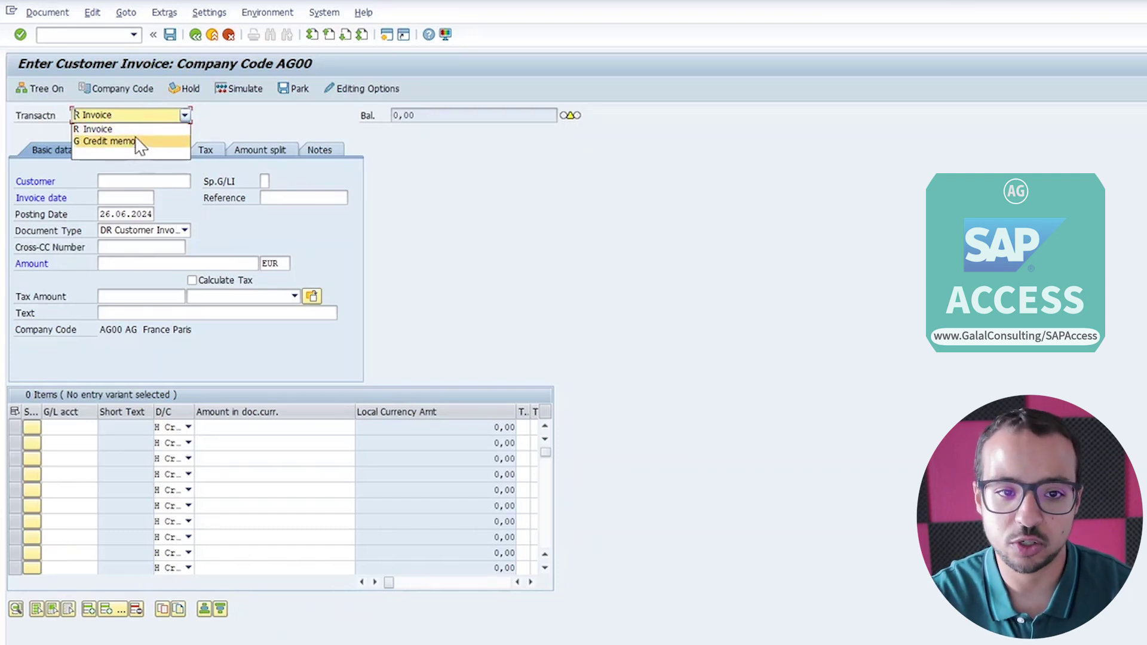
left_click(113, 129)
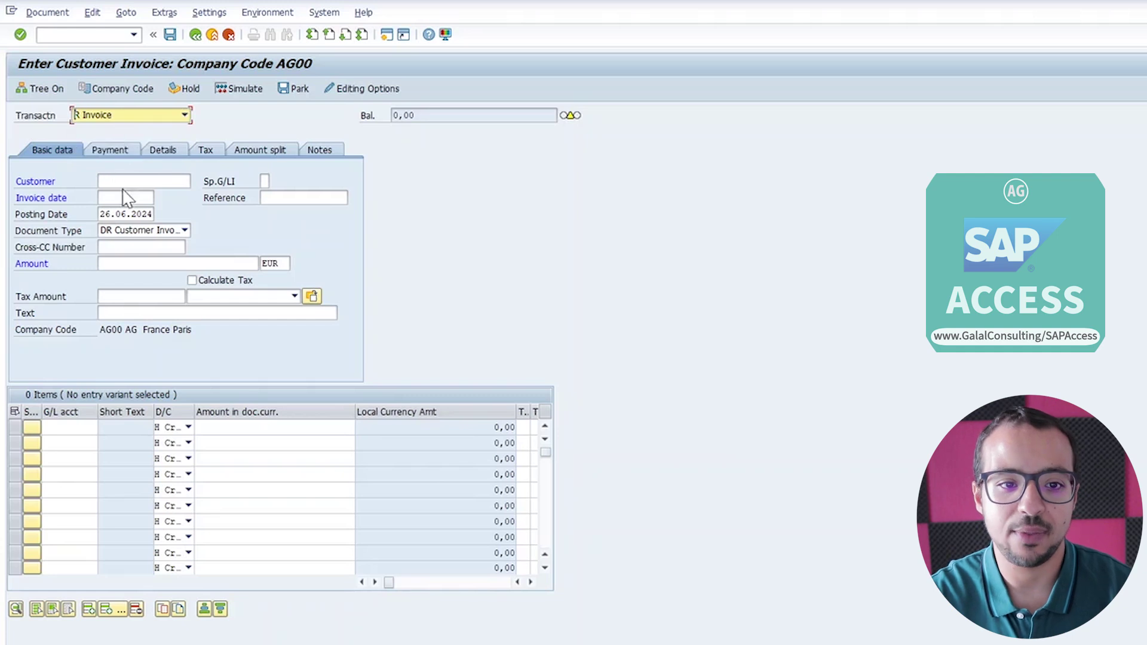
left_click(120, 178)
left_click(121, 197)
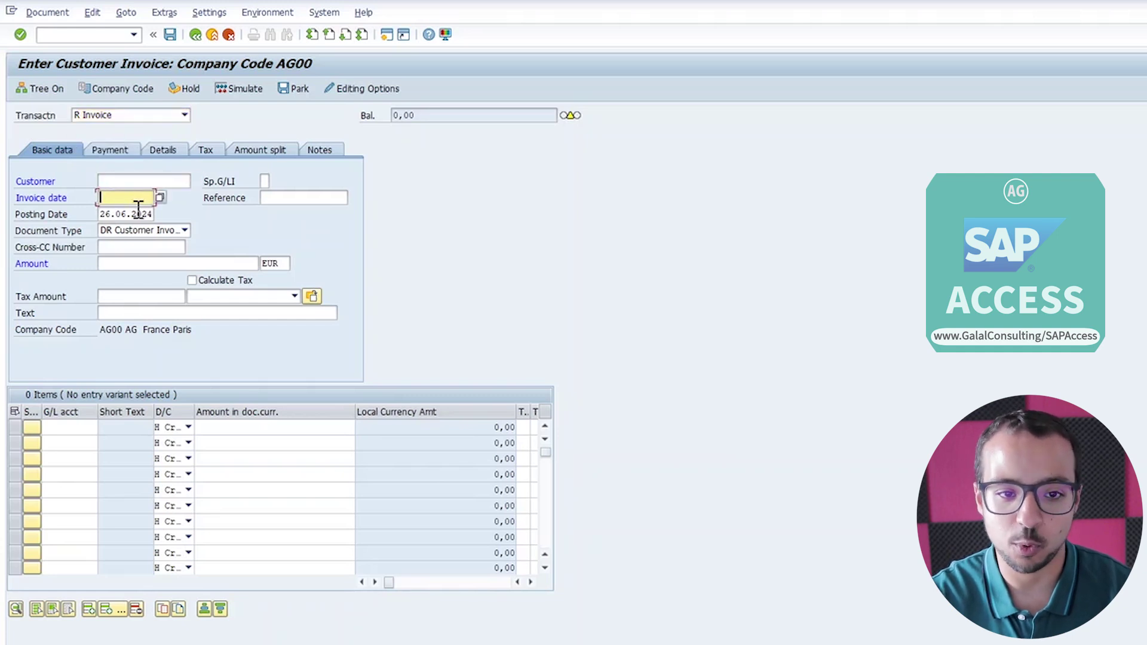
left_click(186, 231)
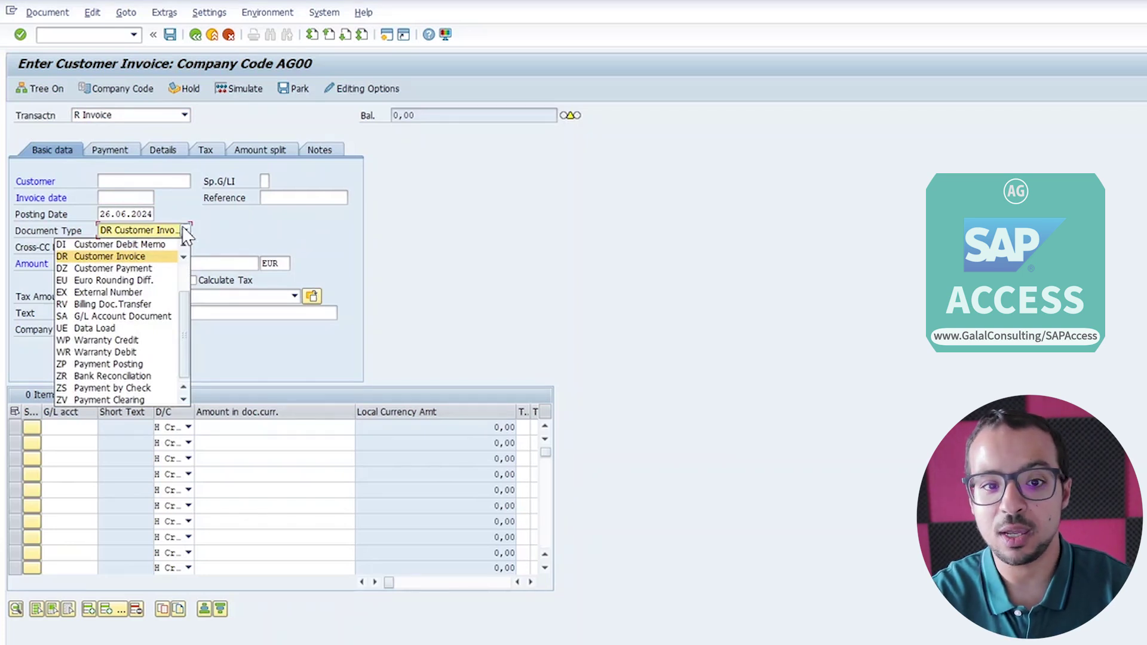
left_click(184, 230)
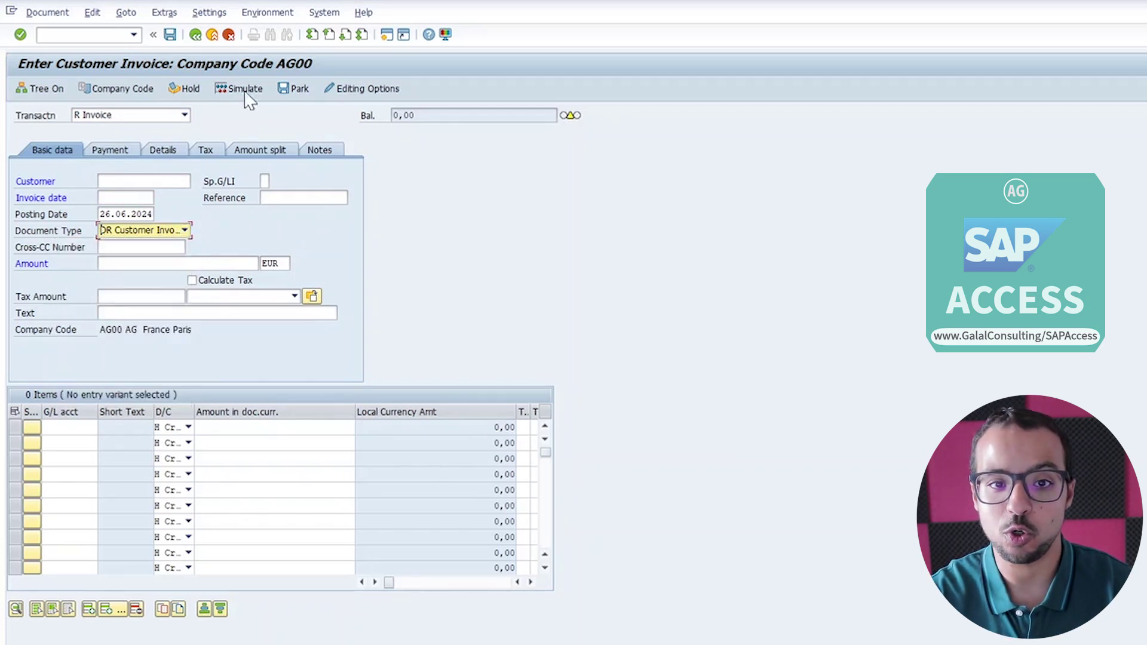
- Review the Doc.Type Option choices in the accounting editing options, save without changing them and return to the invoice
left_click(210, 13)
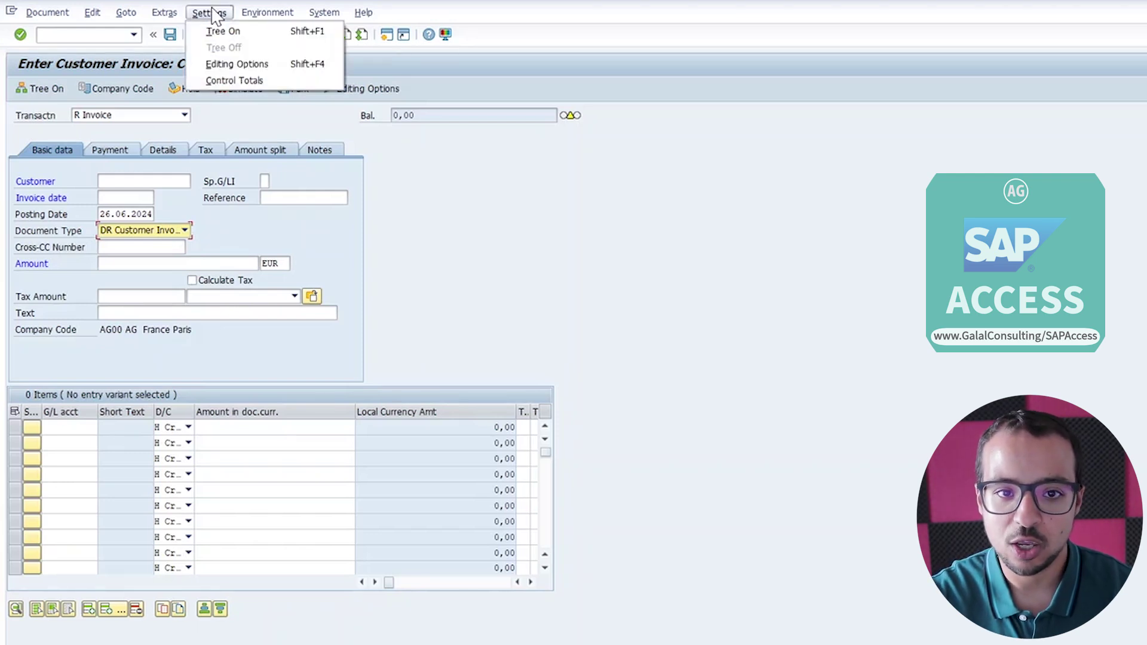
left_click(237, 64)
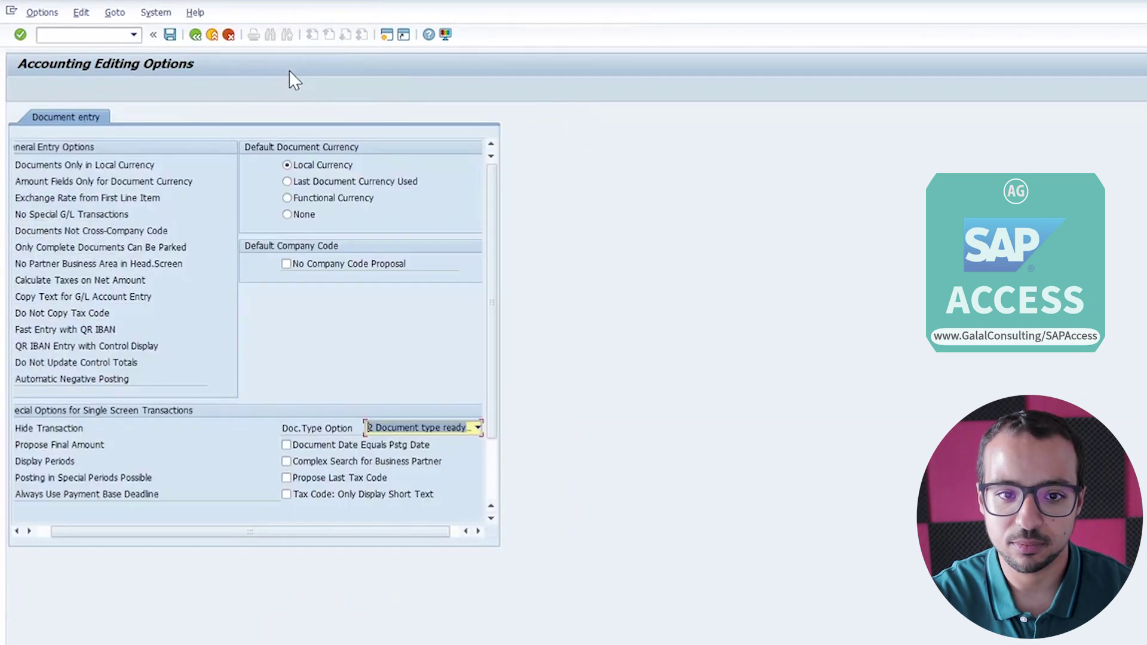
left_click(435, 428)
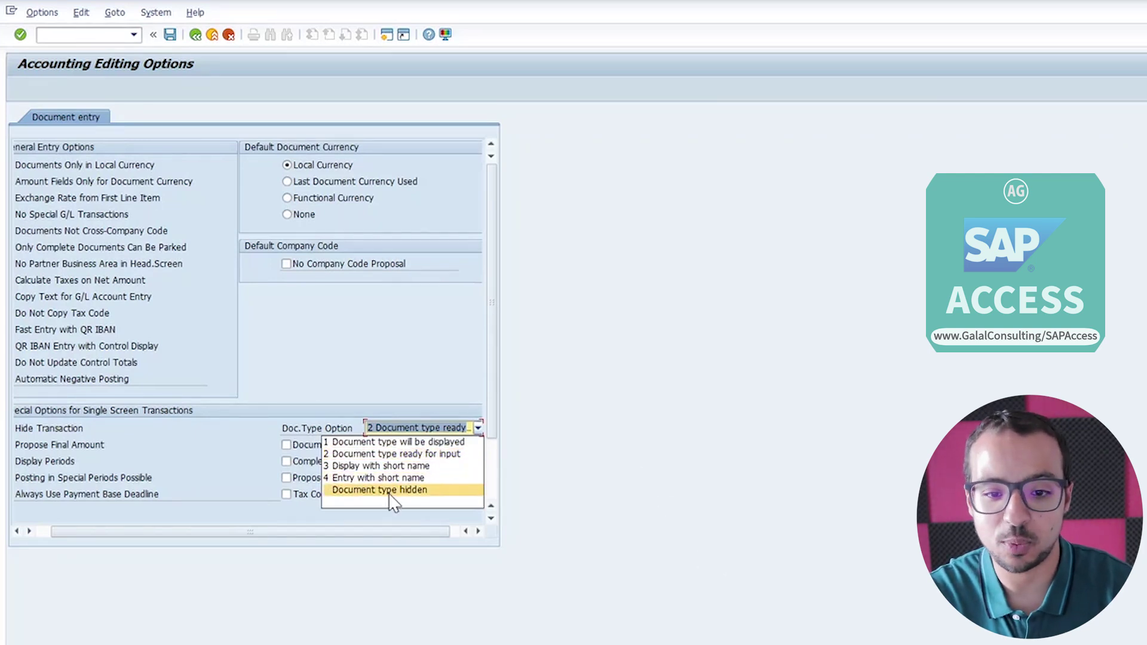
left_click(770, 495)
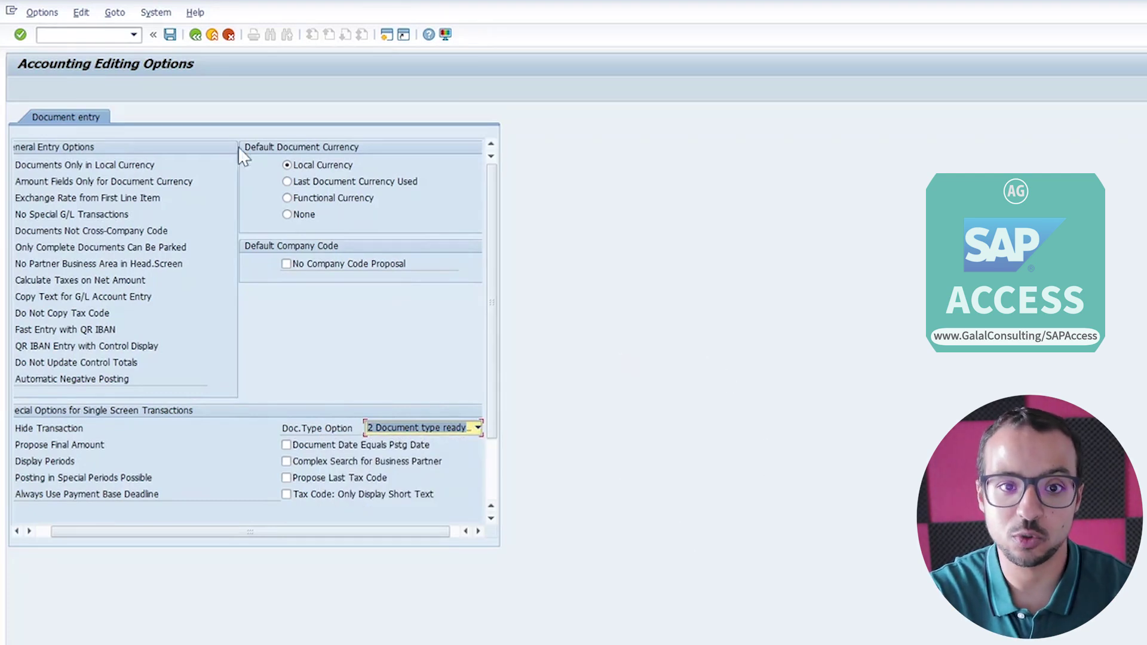
left_click(169, 35)
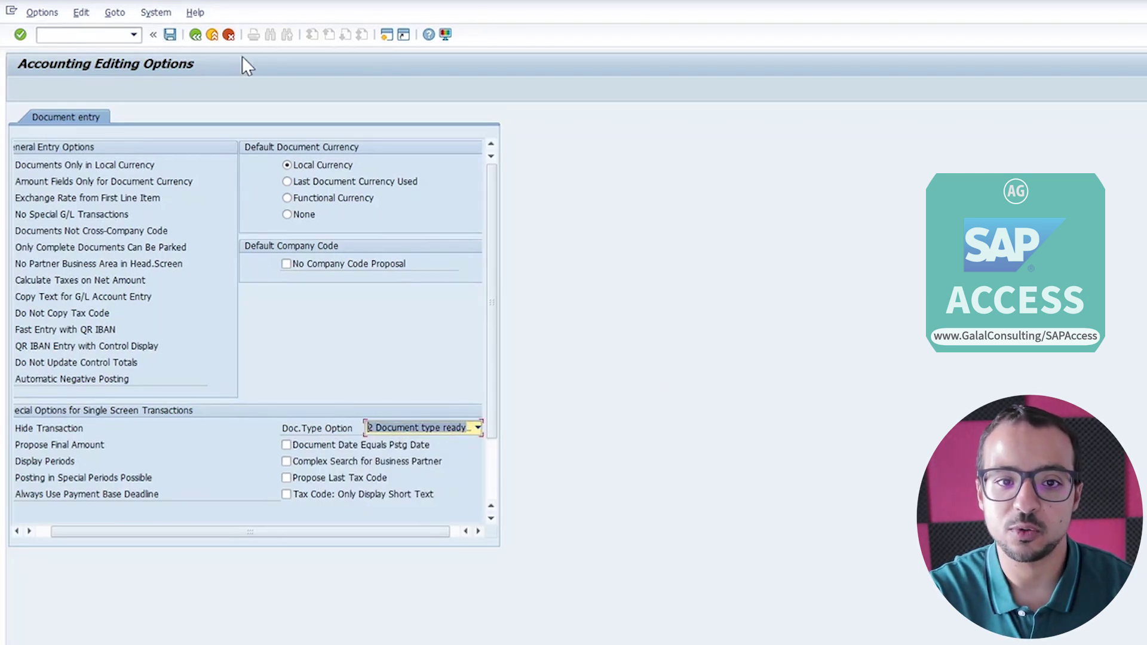
left_click(195, 34)
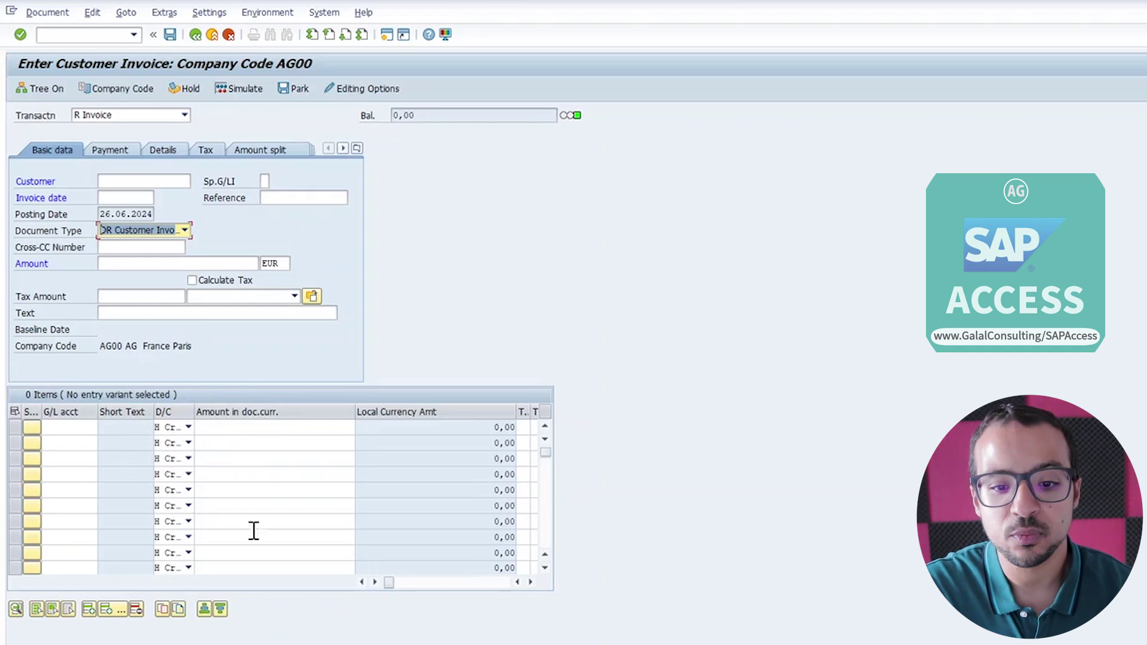
- Examine the further columns of the invoice's G/L item table, such as text, profit center, sales order and network
left_click(411, 583)
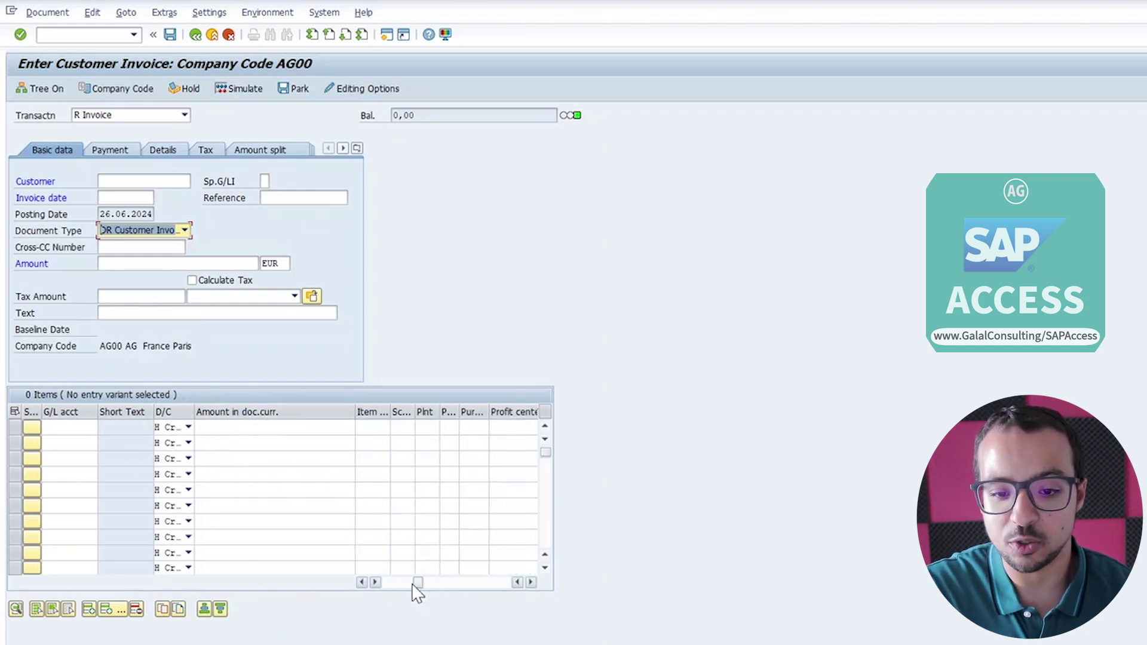
left_click(403, 582)
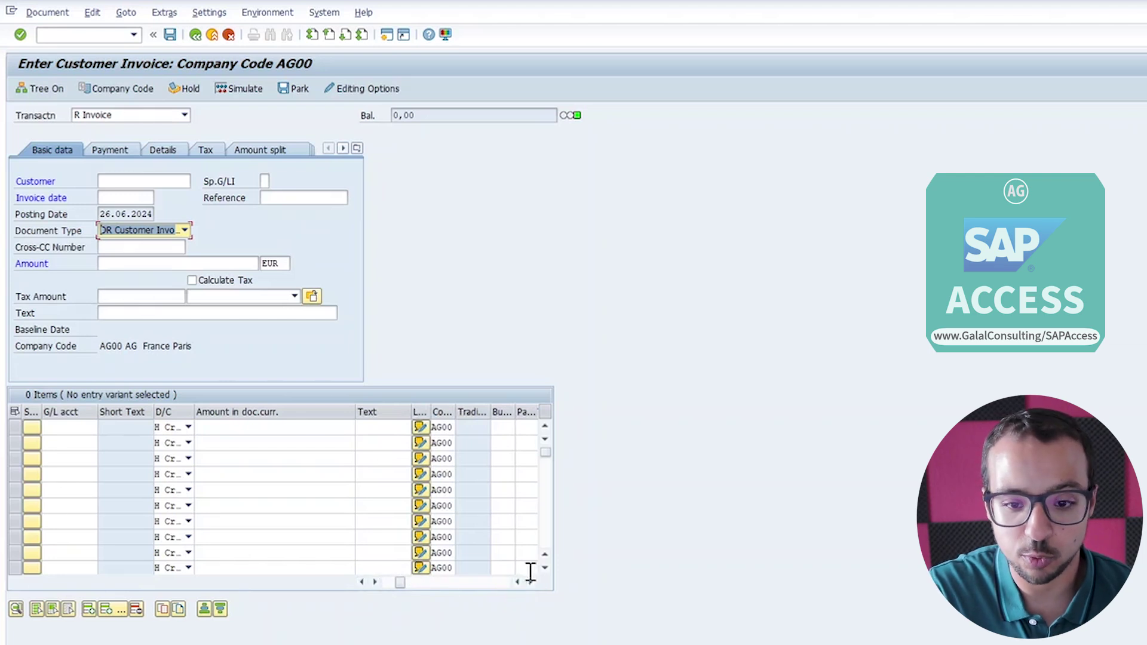
left_click(442, 583)
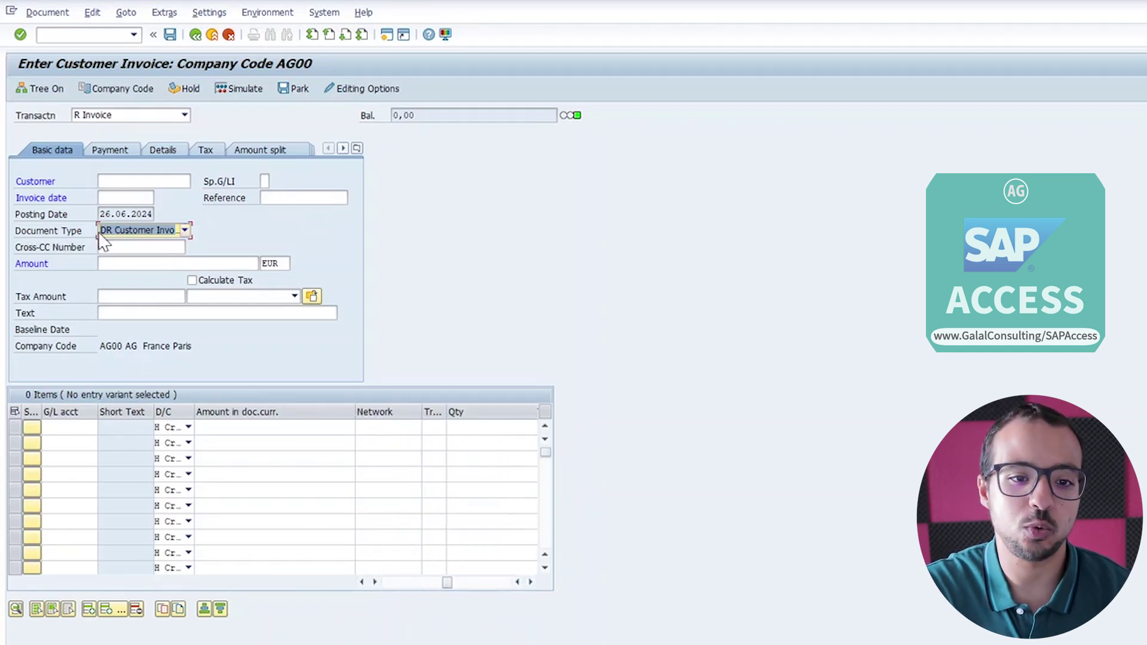
left_click(410, 584)
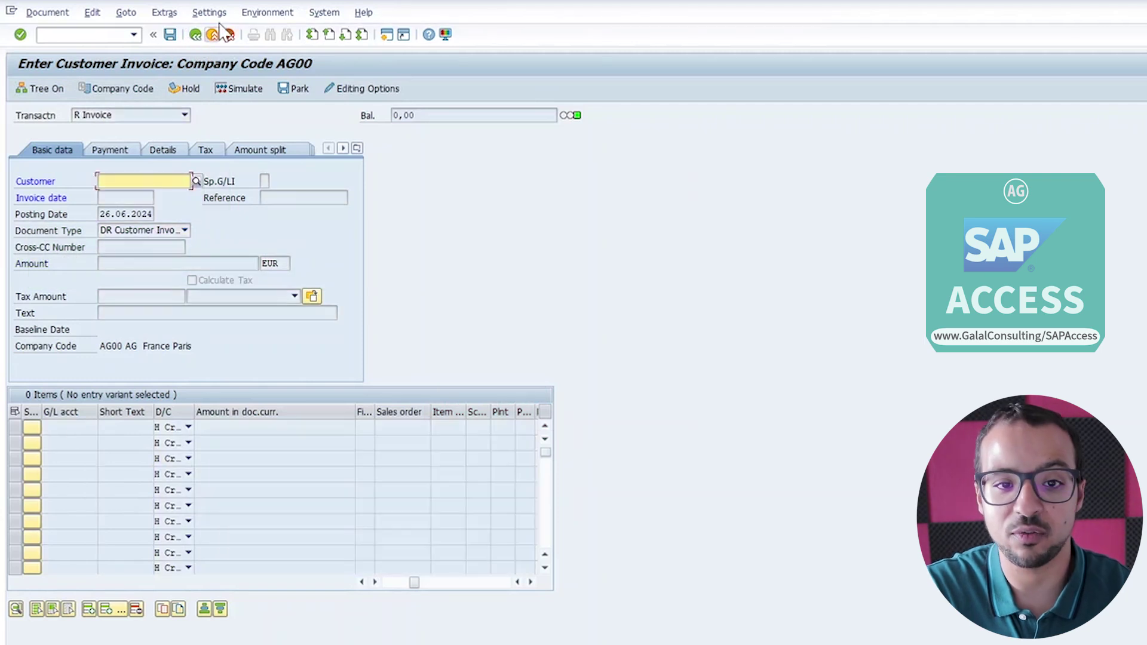
- Exit the customer invoice without keeping its data and open transaction FB01 to post a general accounting document
left_click(211, 36)
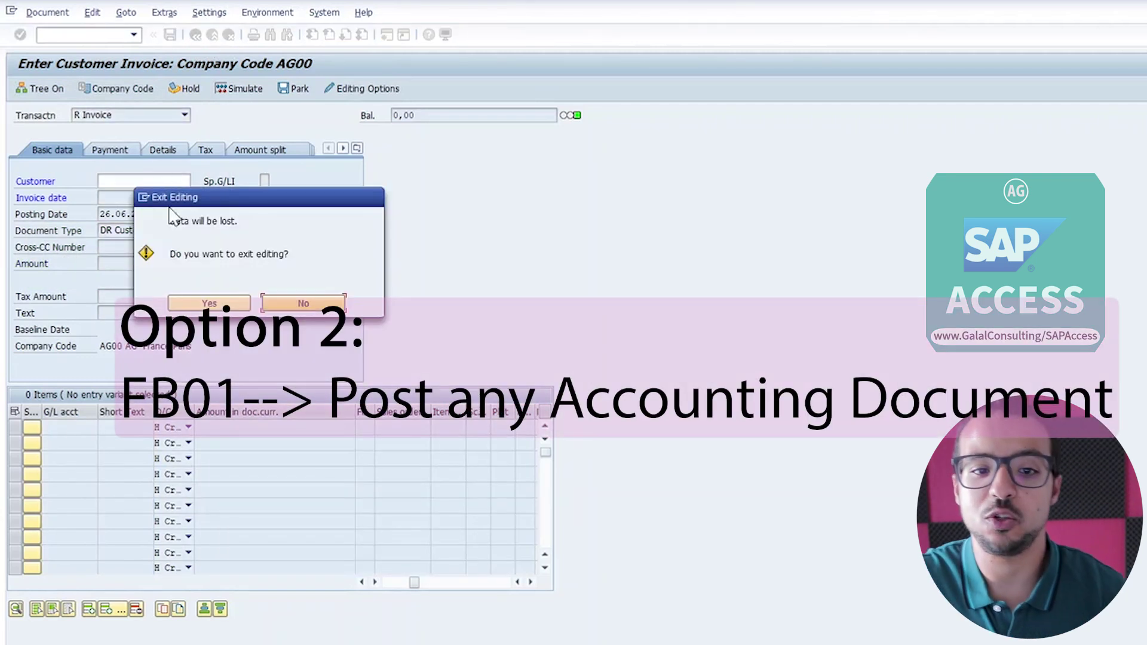
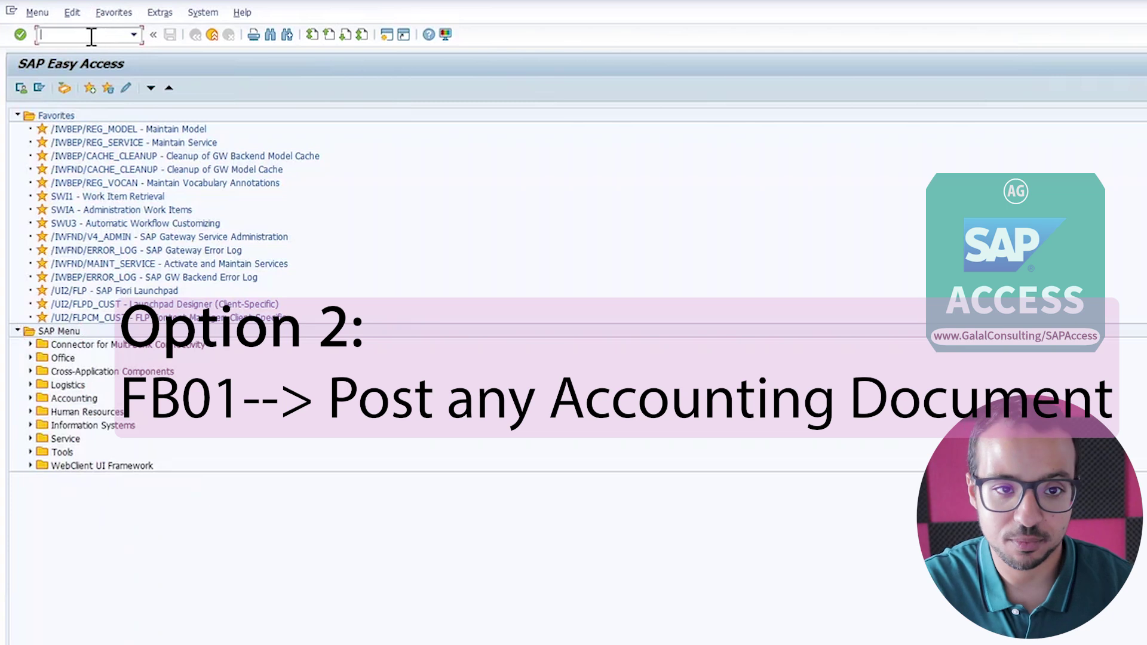
type("FB01")
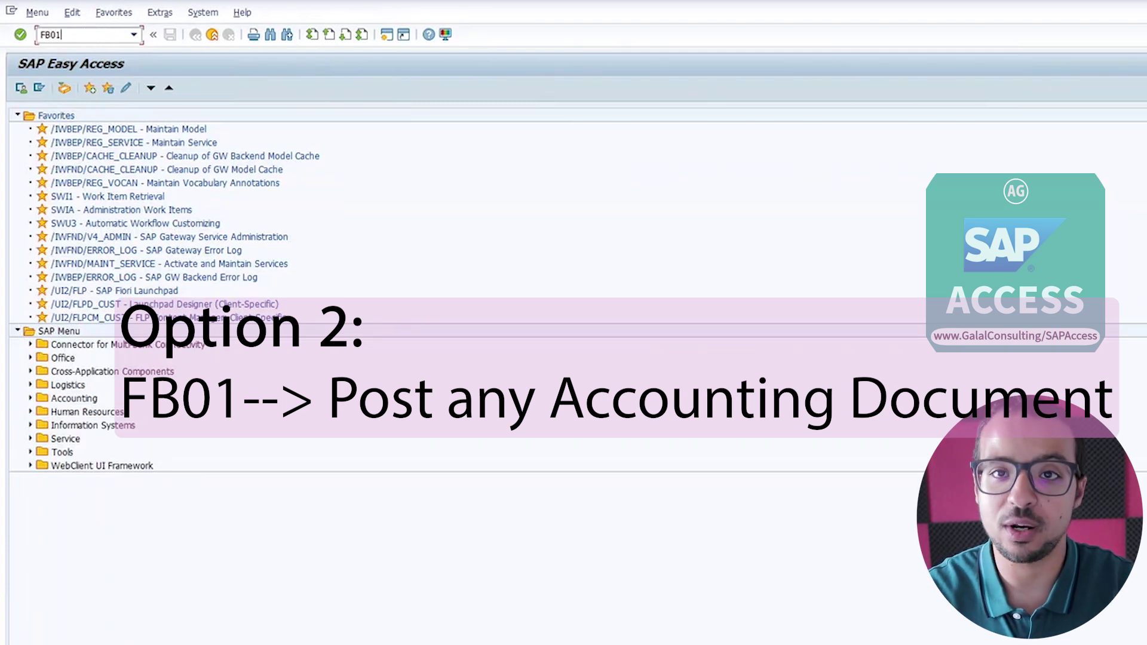
key("Return")
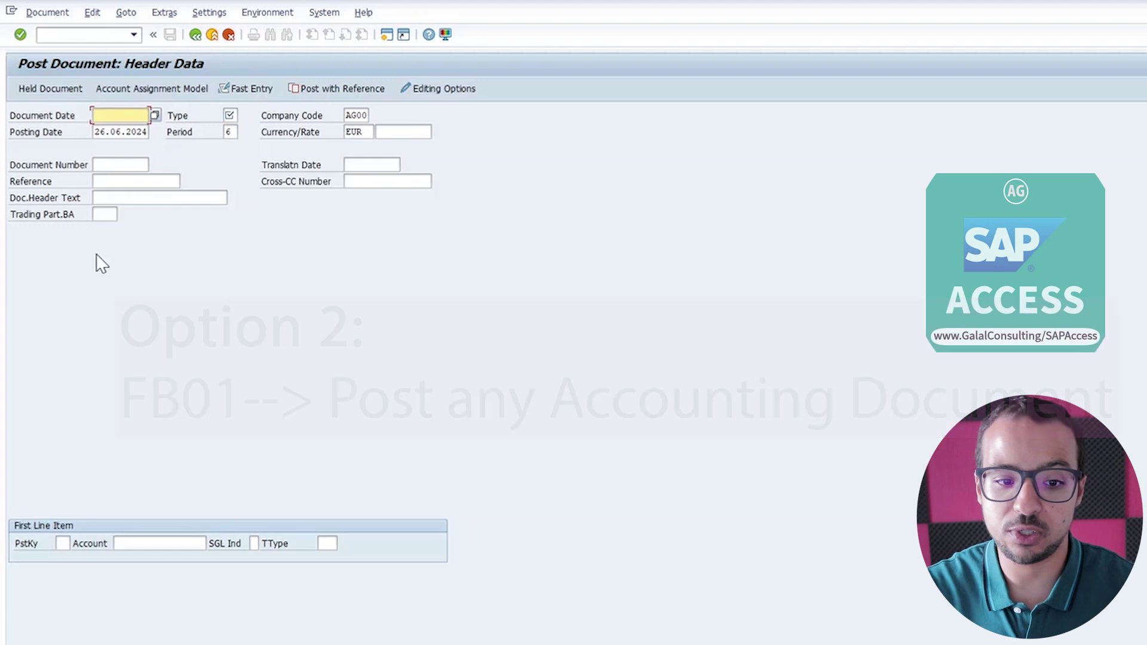
- Display the posting keys available for the first line item and examine the customer keys, including 01 Invoice and 15 Incoming payment
left_click(62, 542)
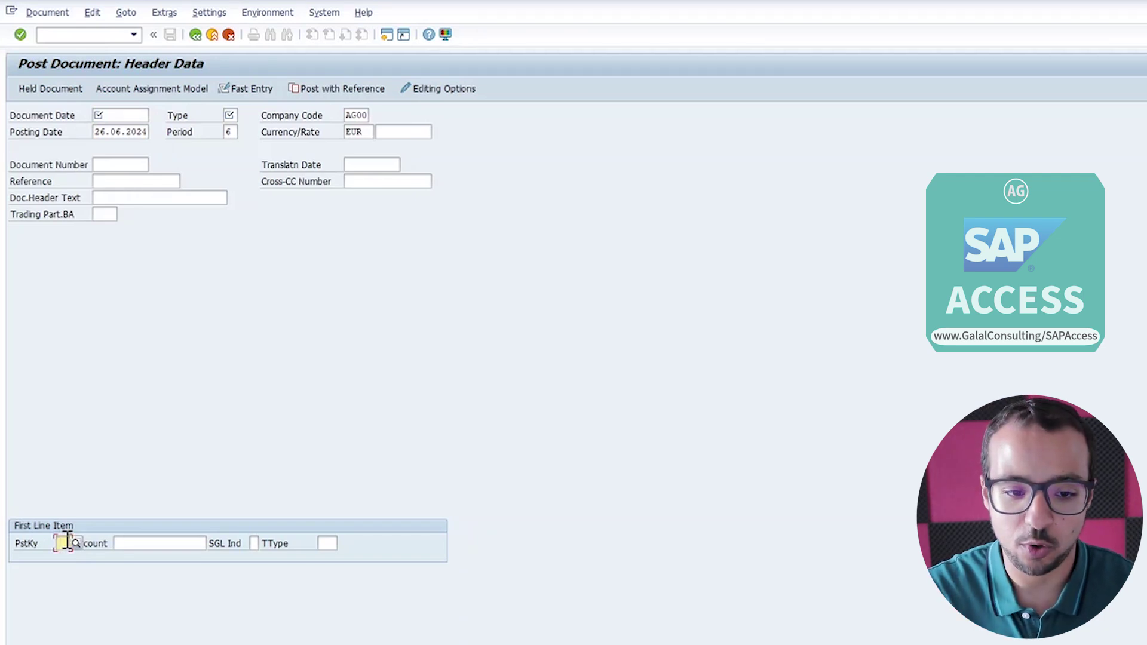
left_click(76, 543)
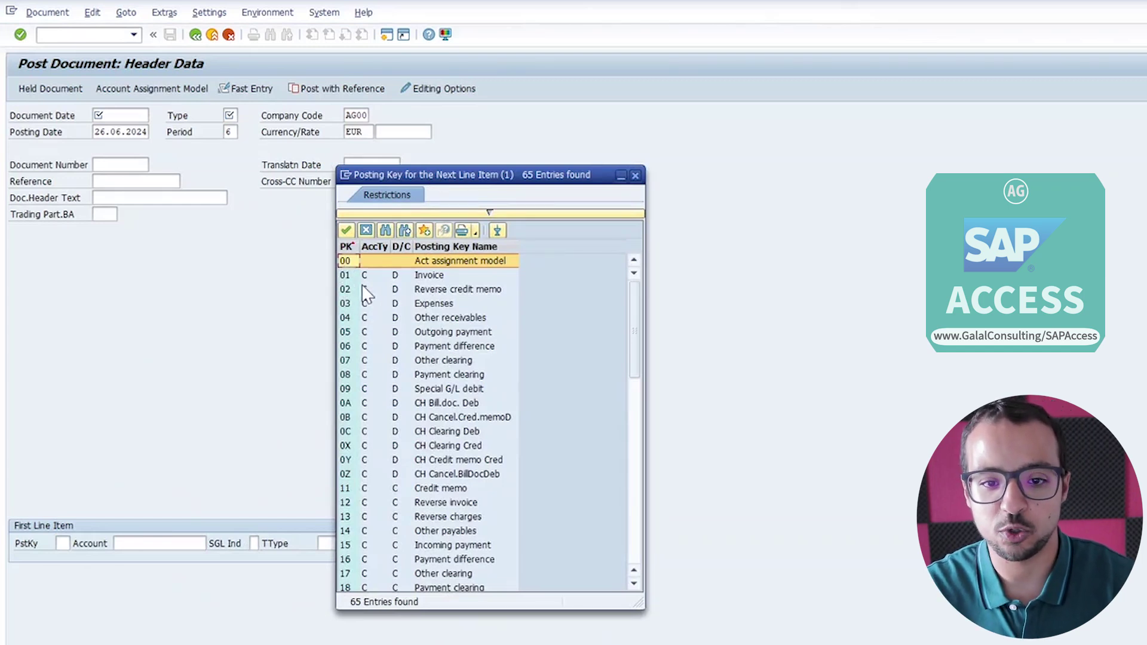
left_click(373, 276)
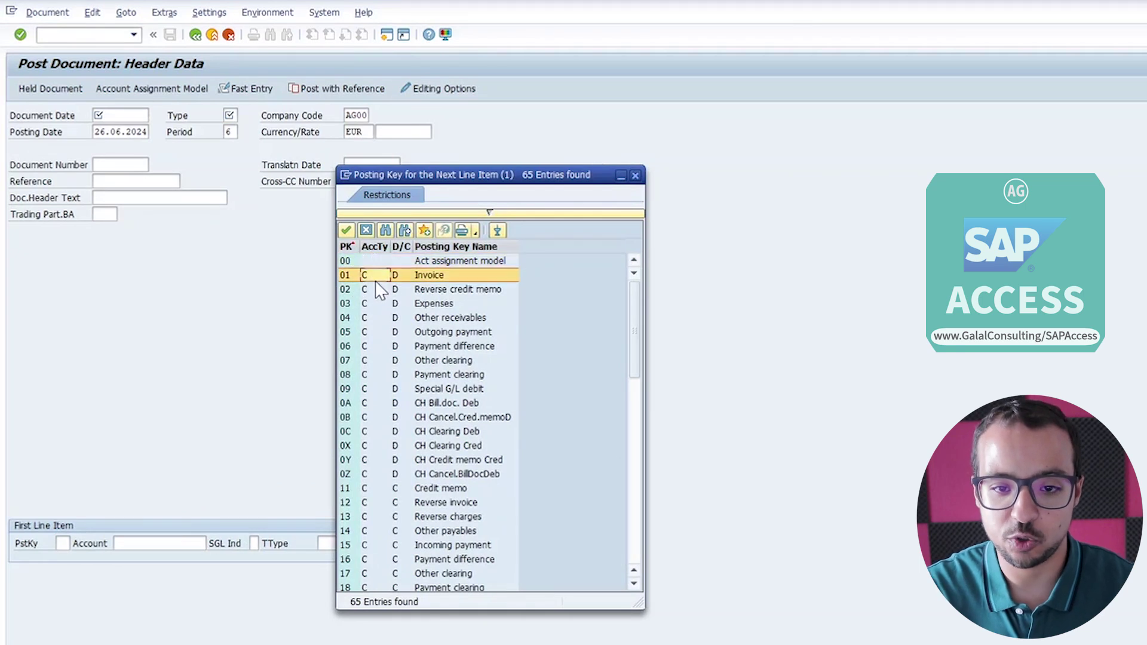
left_click(463, 276)
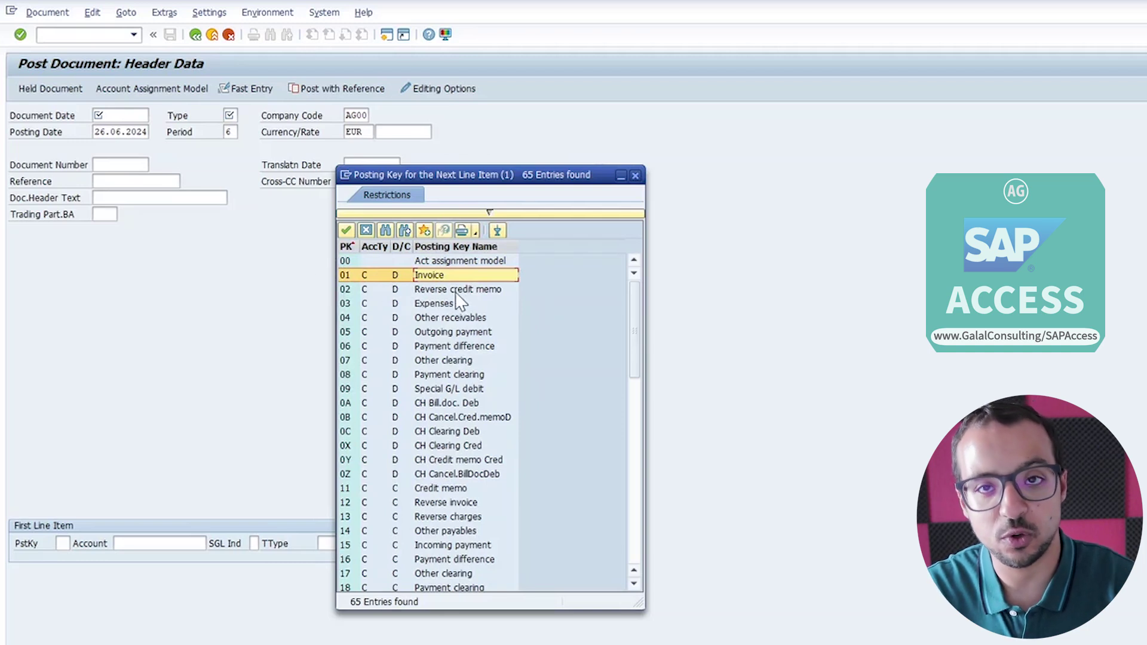
scroll(391, 358, "down", 4)
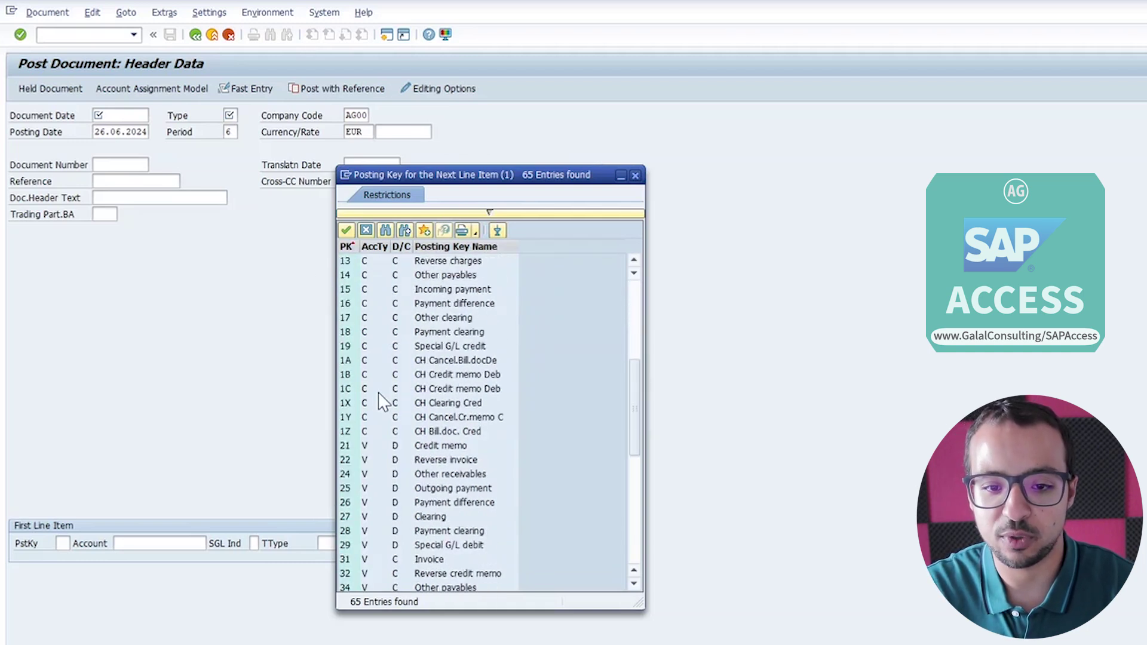
left_click(374, 290)
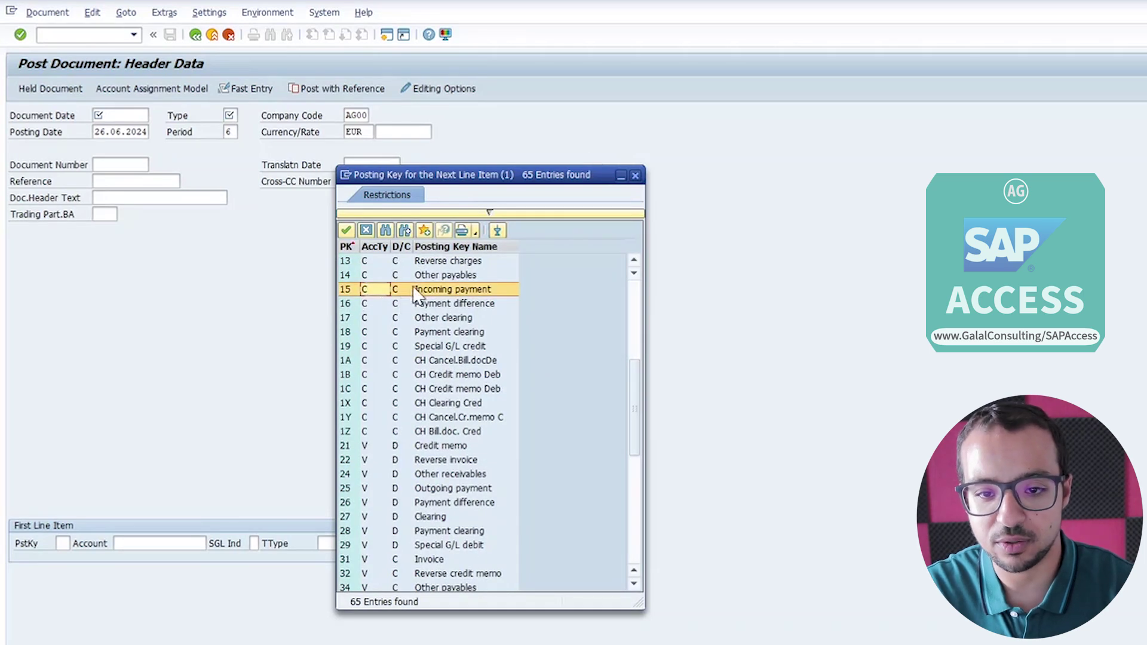
- Examine the vendor, asset, G/L and material posting keys through to 99 Stock outwd movement
scroll(439, 448, "down", 5)
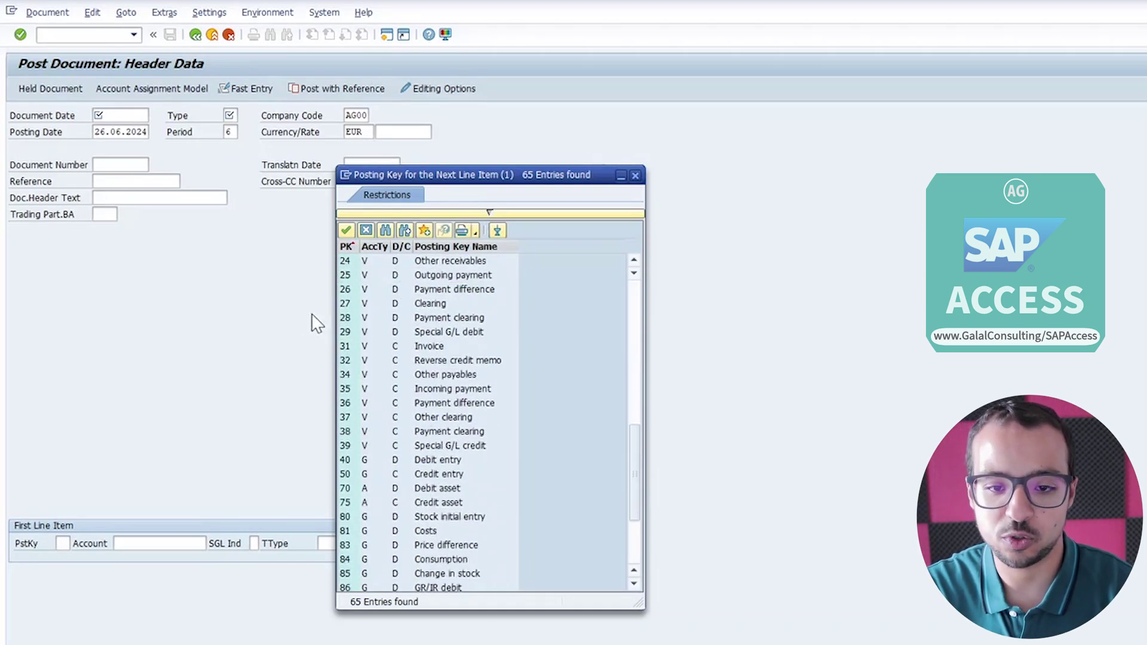
left_click(367, 290)
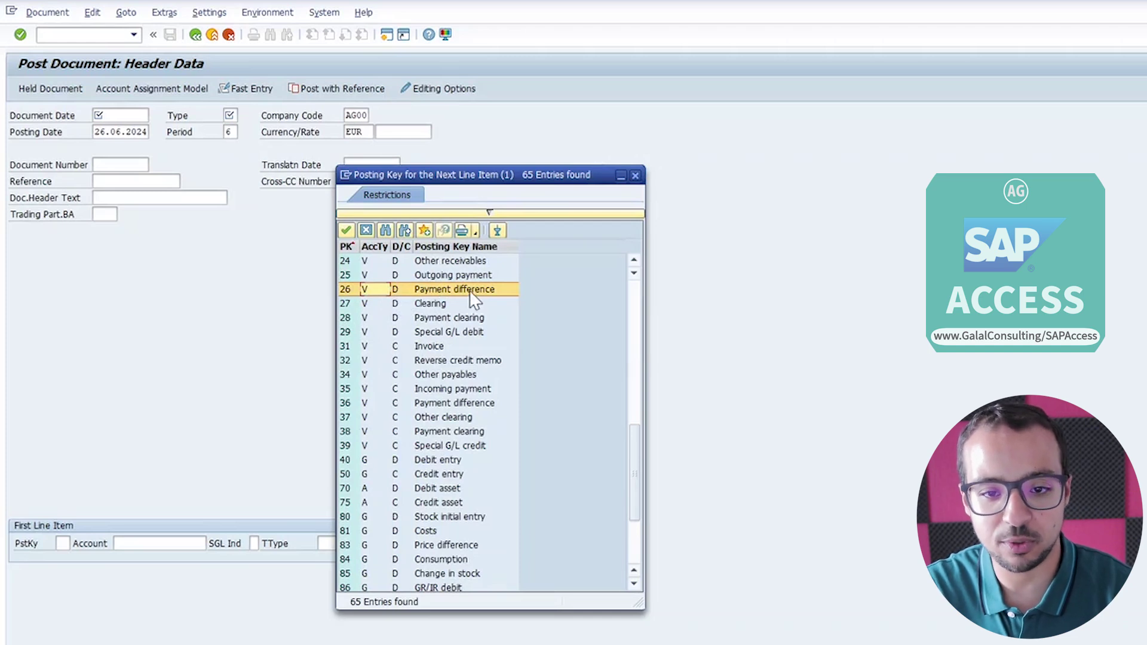
scroll(354, 422, "down", 4)
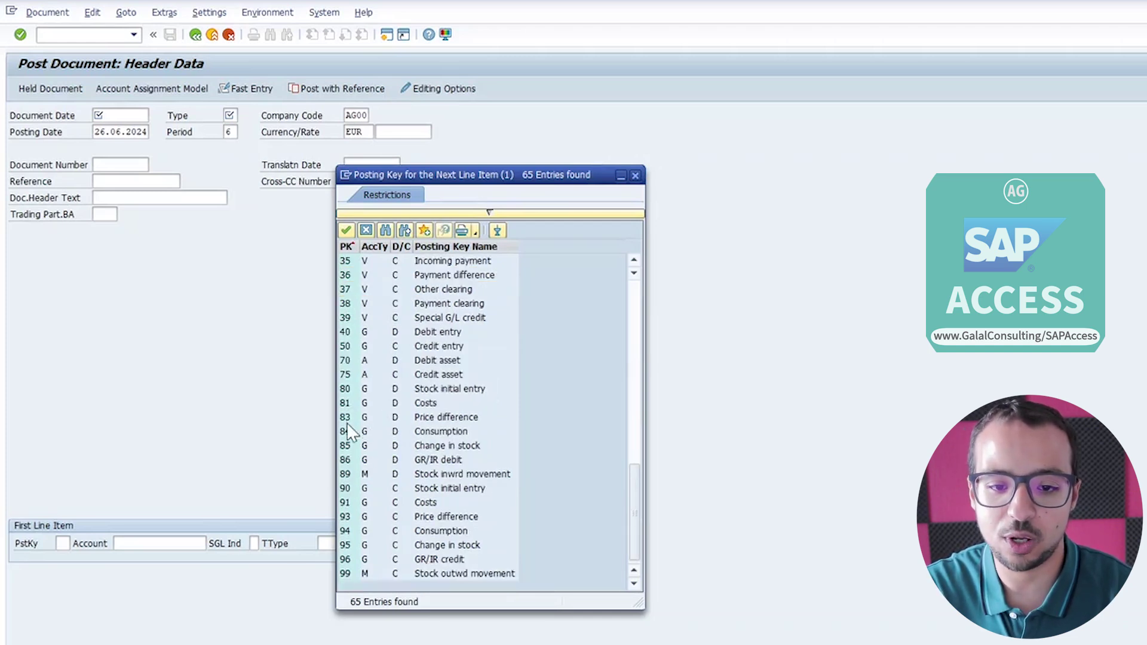
left_click(382, 375)
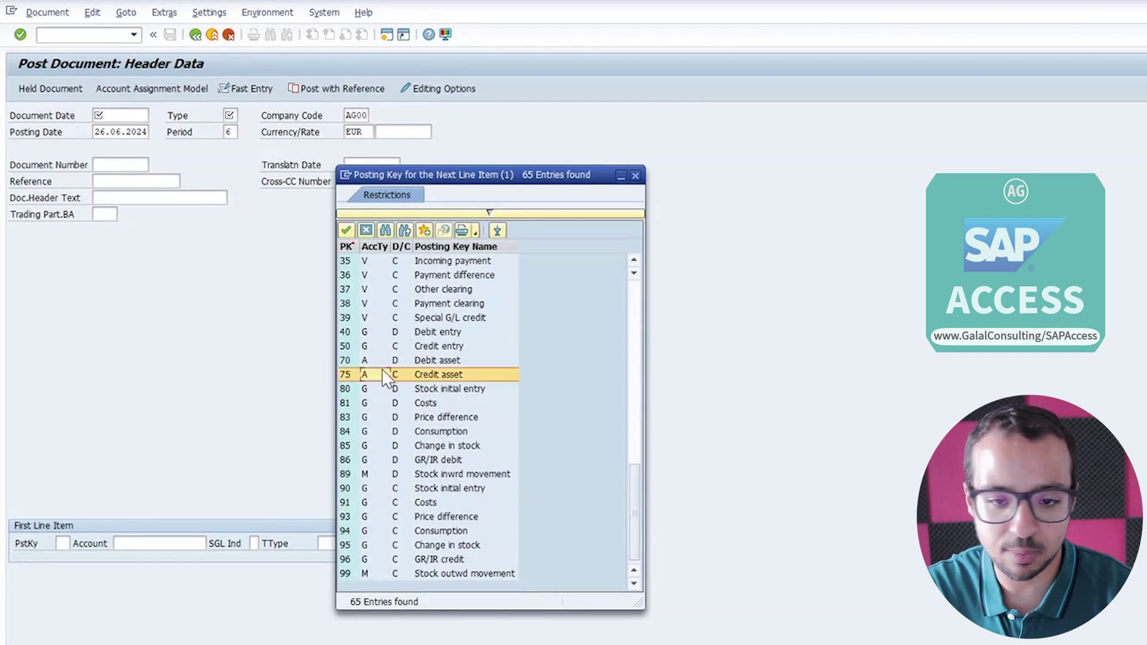
left_click(375, 404)
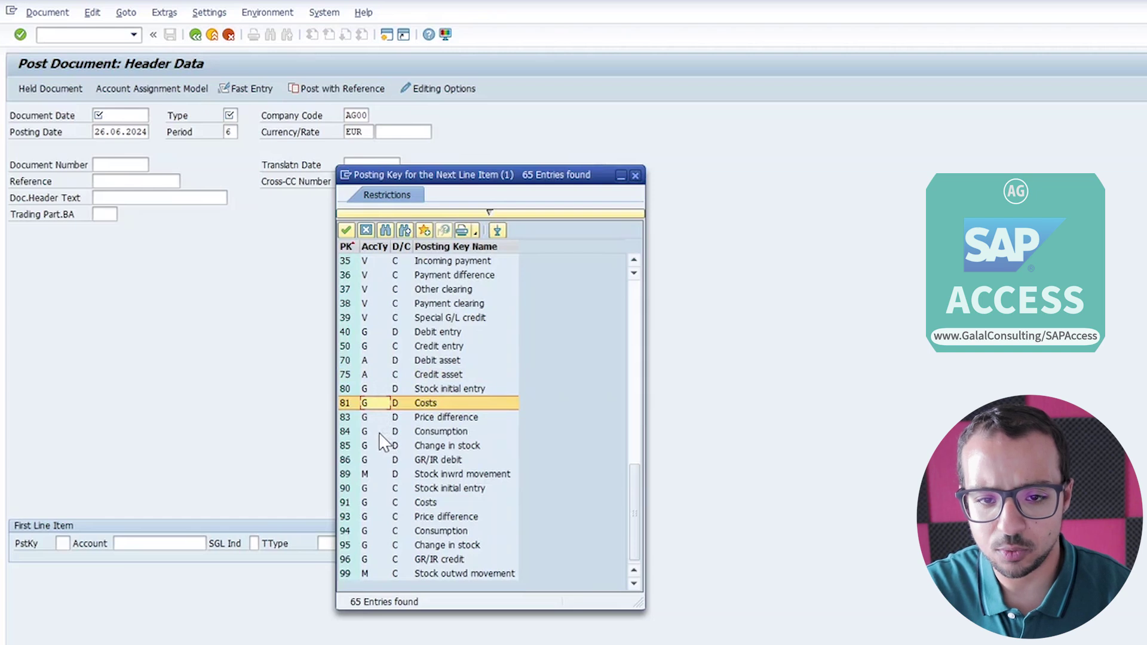
scroll(385, 442, "up", 12)
scroll(382, 439, "down", 12)
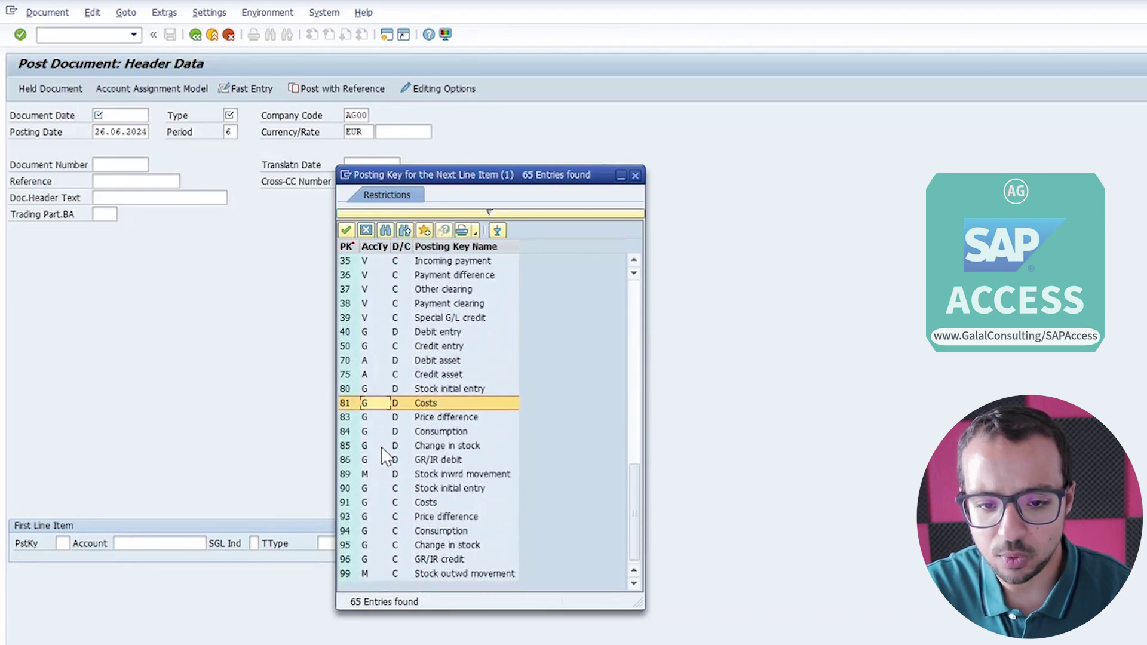
left_click(368, 570)
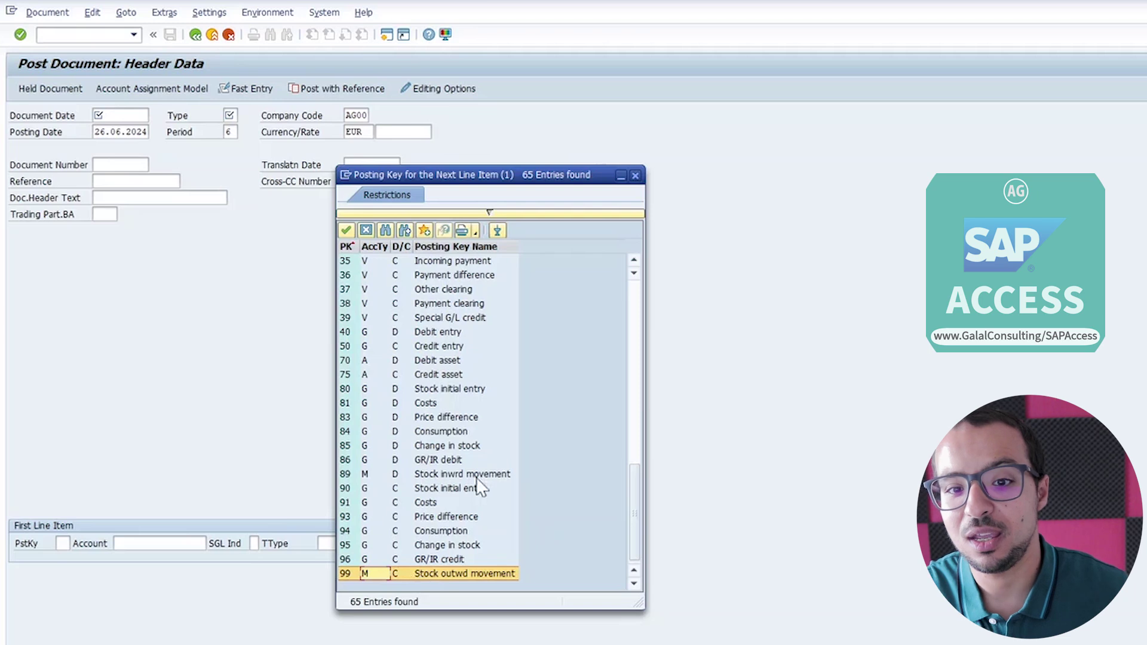
- Close the posting key list, then set the document date to 26062024 and the document type to DA
scroll(428, 420, "up", 8)
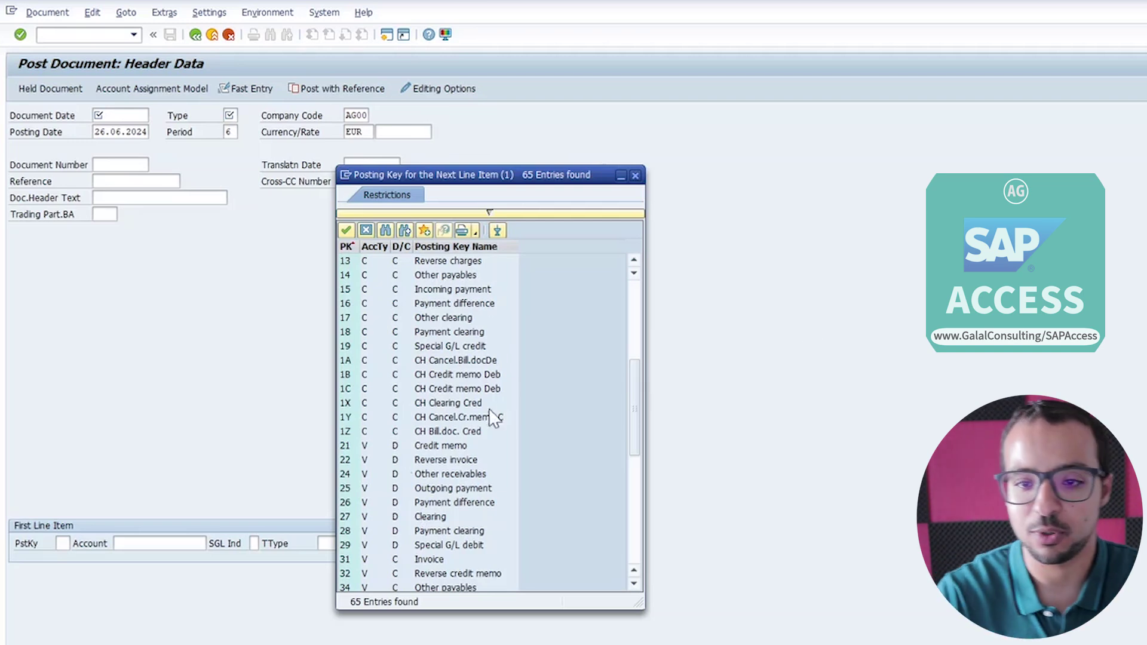
left_click(635, 176)
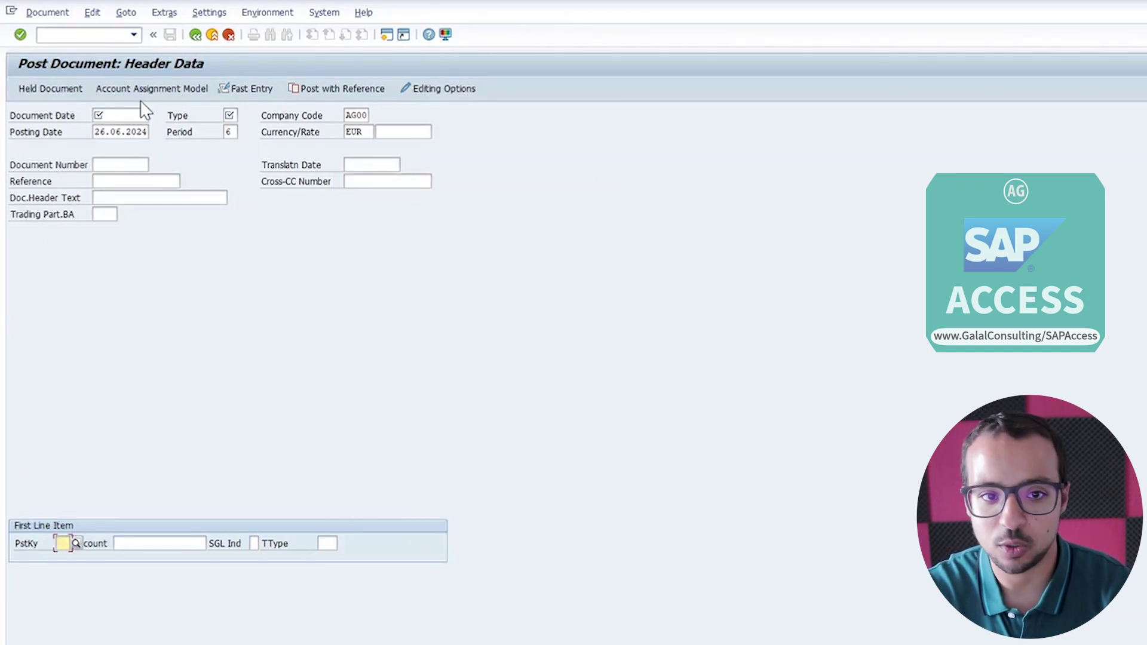
left_click(123, 115)
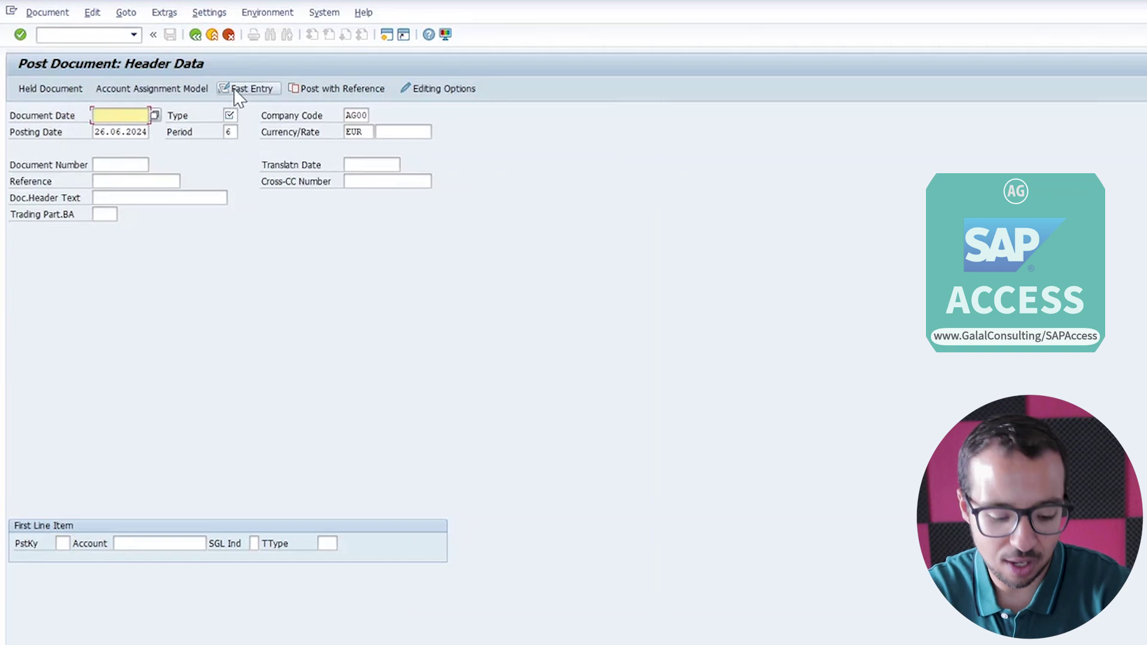
type("26")
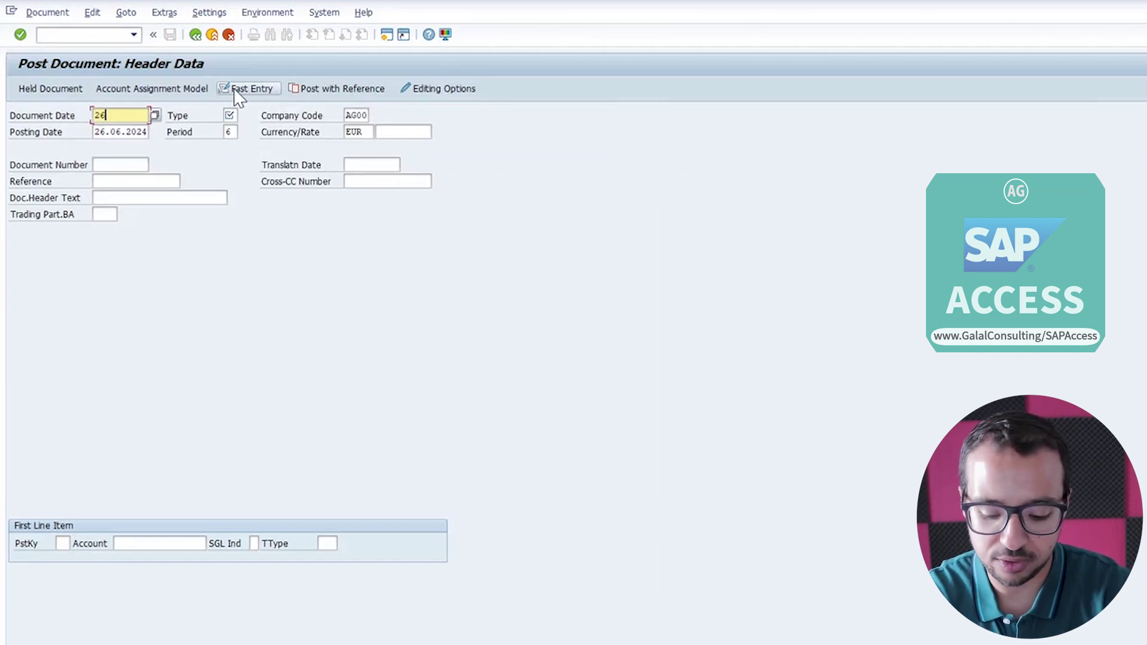
type("062024")
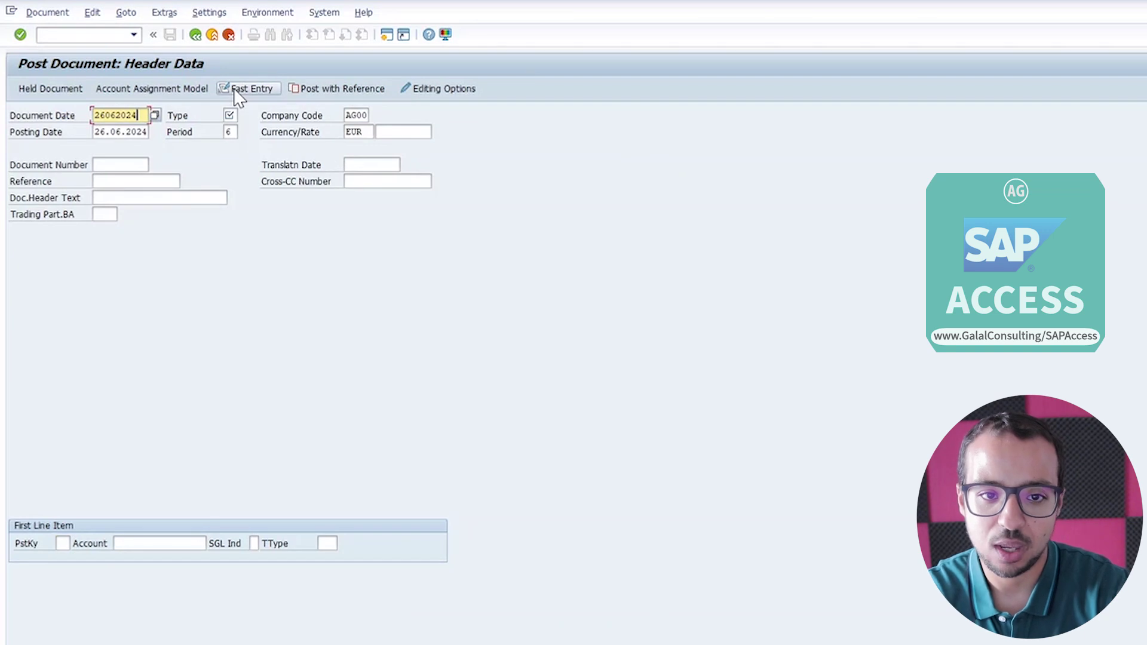
key("Tab")
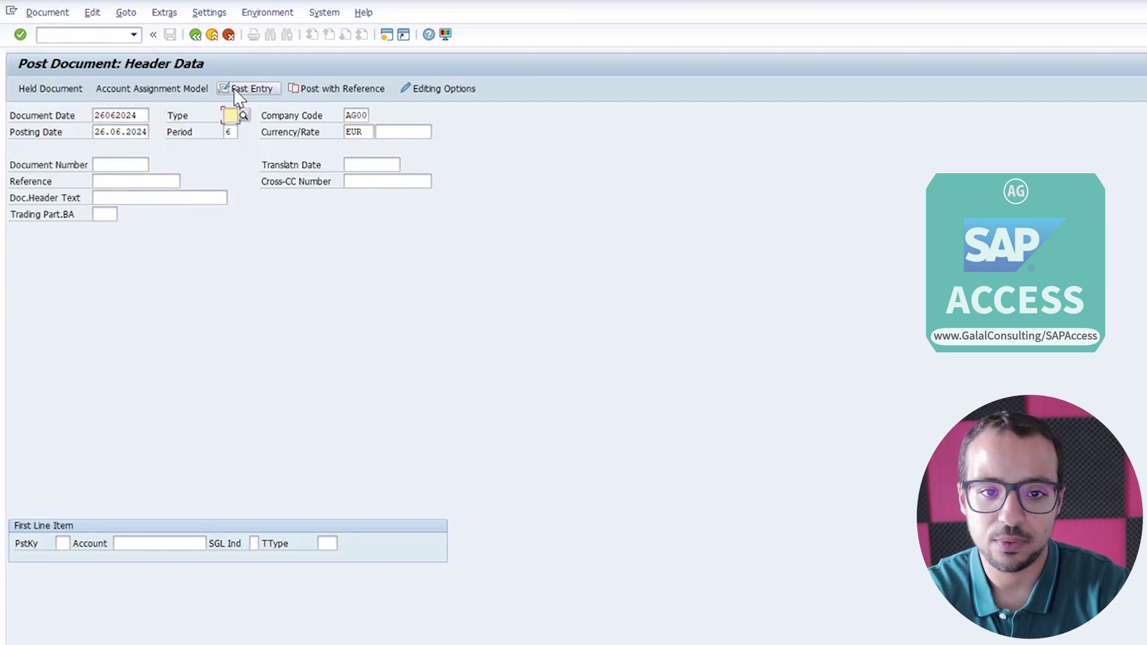
type("DA")
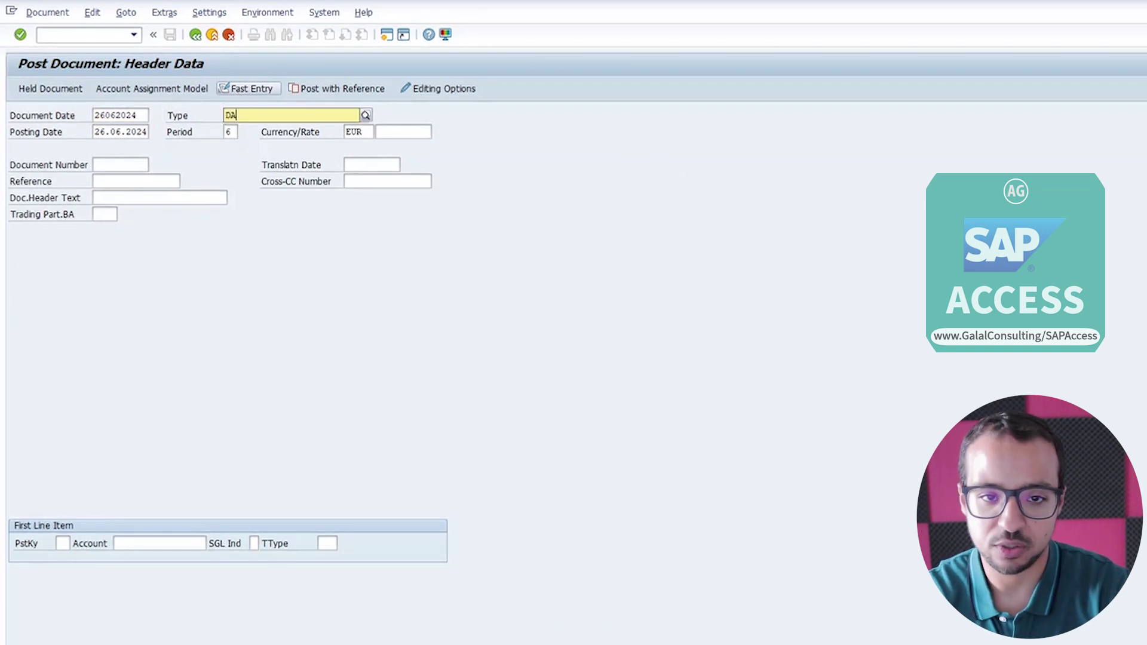
left_click(297, 148)
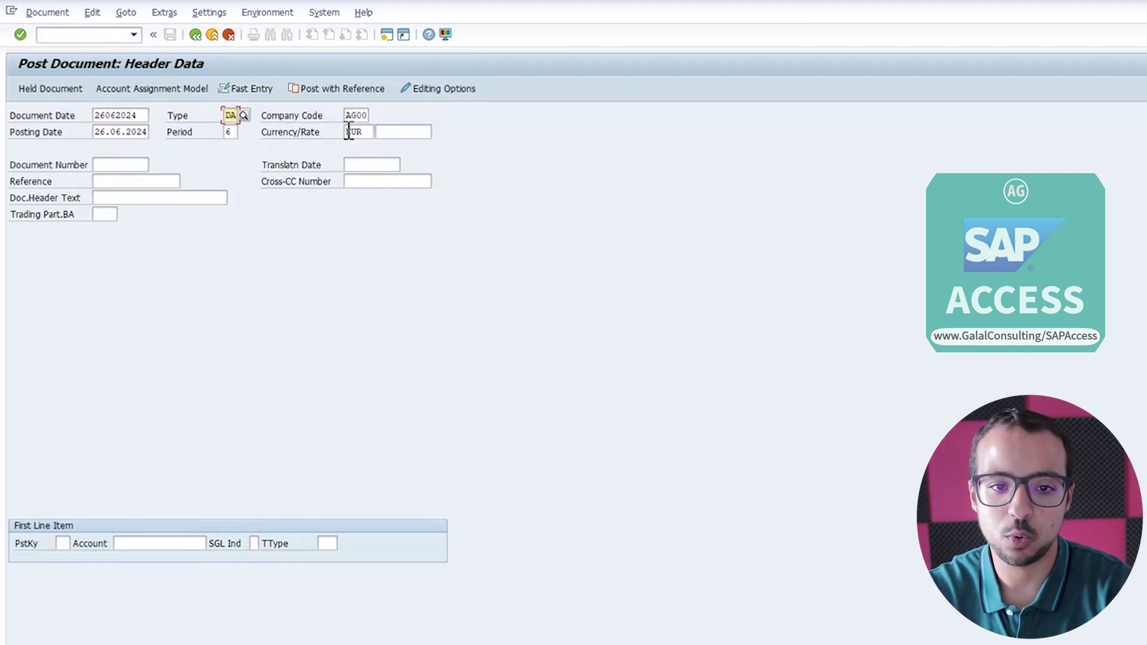
- Enter ref as the document's reference and text as its header text, leaving the exchange rate empty
left_click(403, 139)
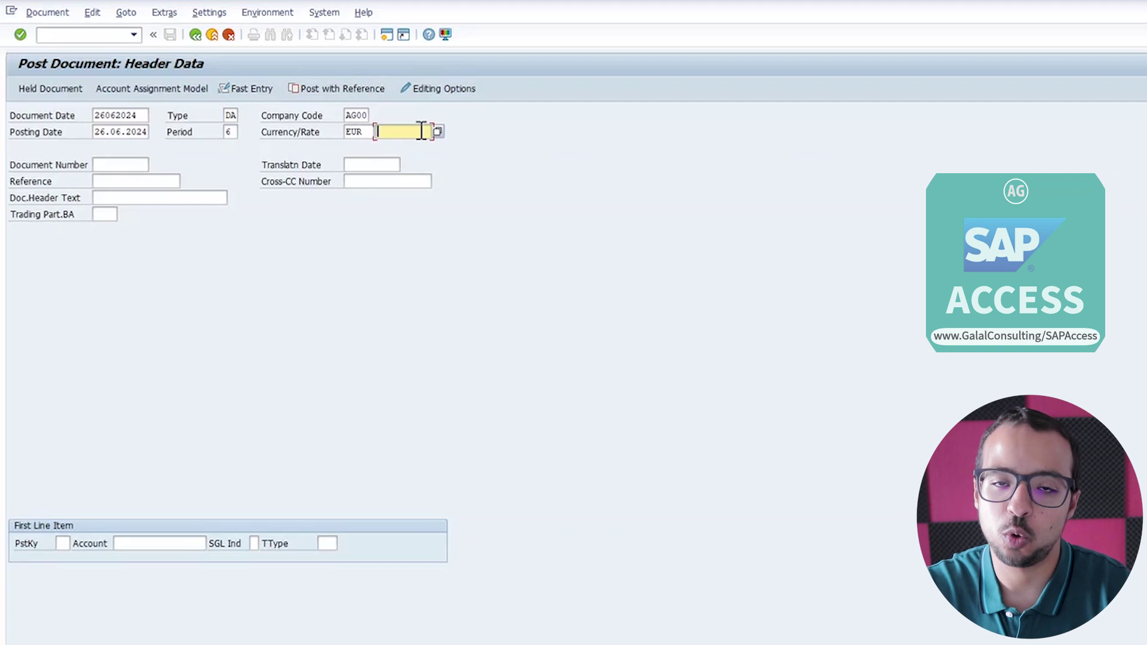
left_click(127, 179)
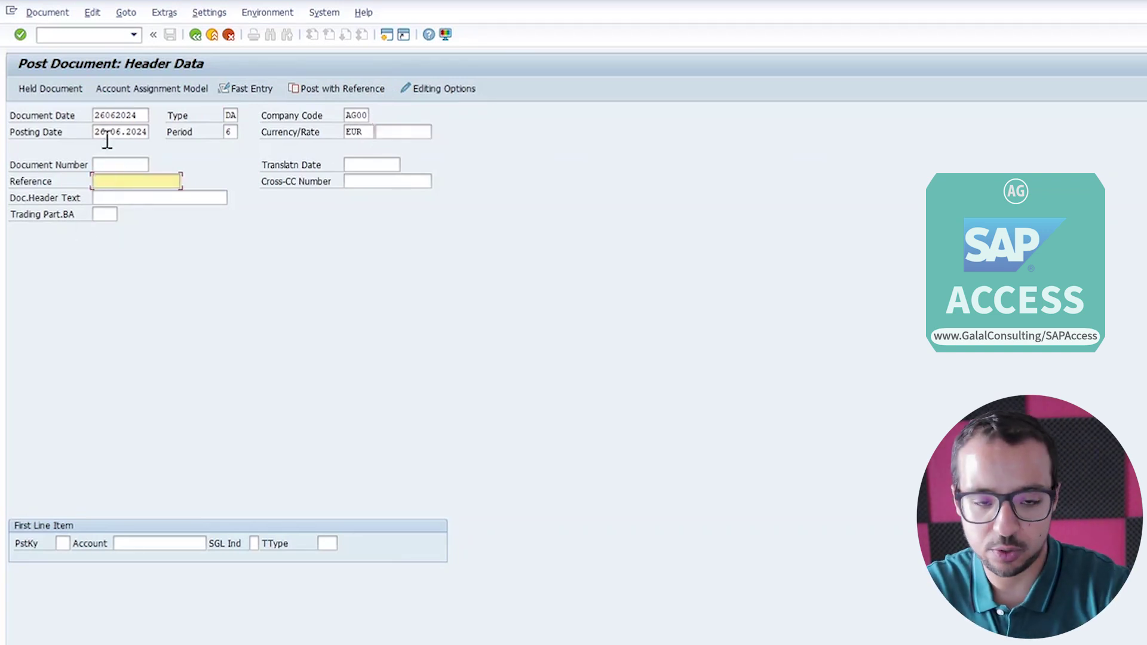
type("ref")
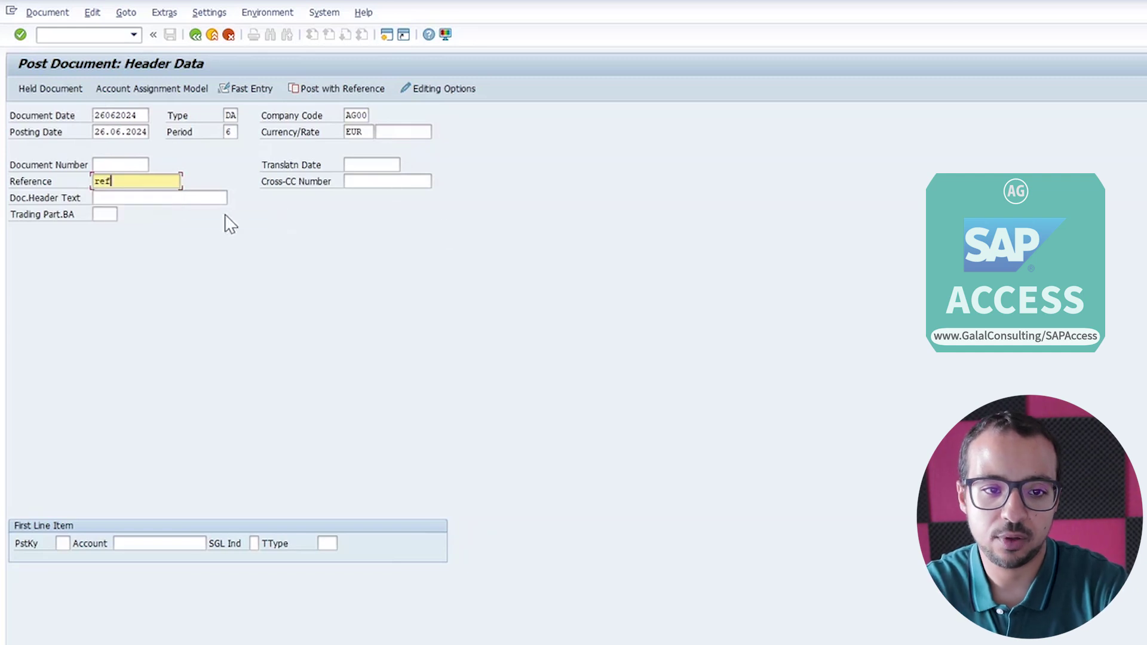
left_click(154, 196)
type("text")
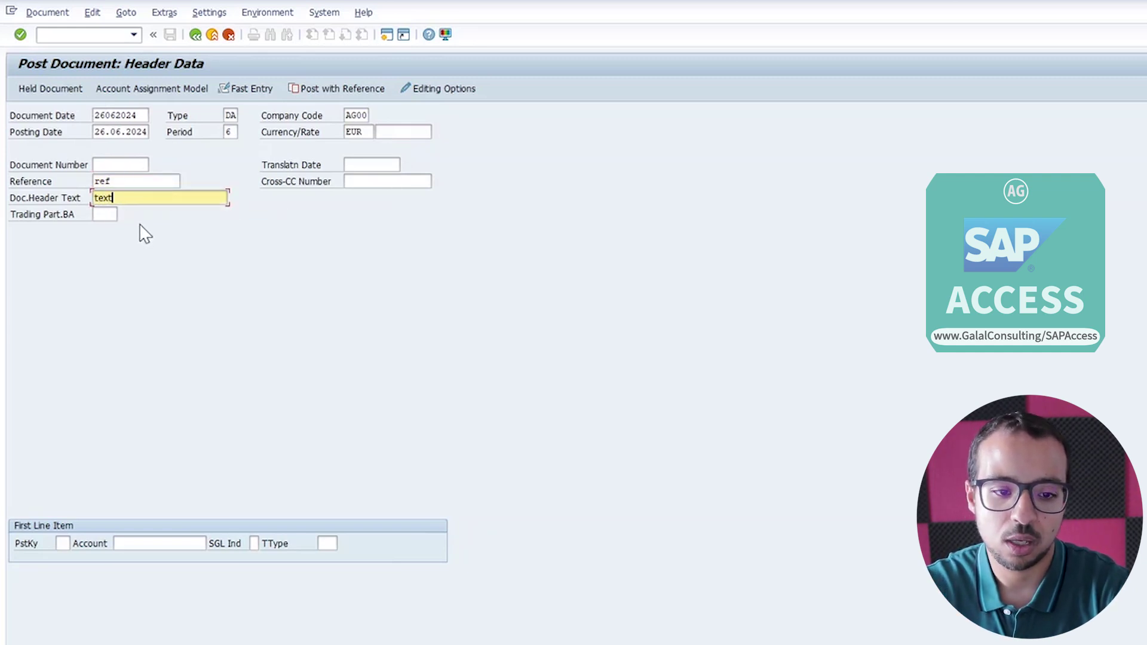
- Start the first line item with posting key 01 for the customer AG Domestic Customer 1 AG
left_click(62, 543)
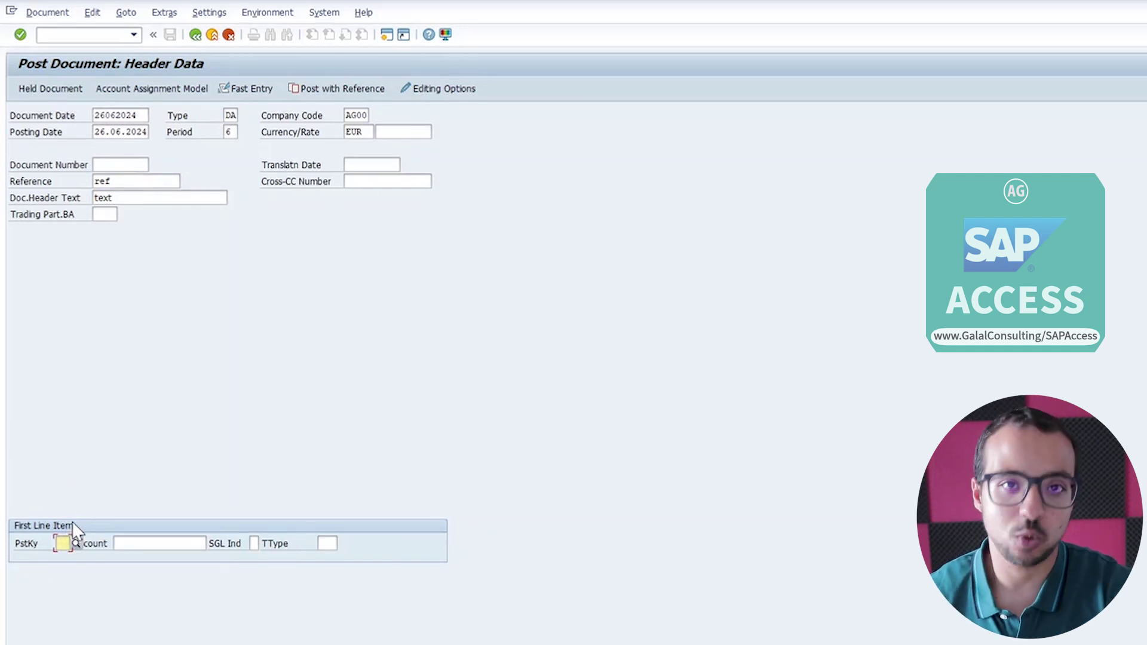
type("01")
key("Return")
type("2000")
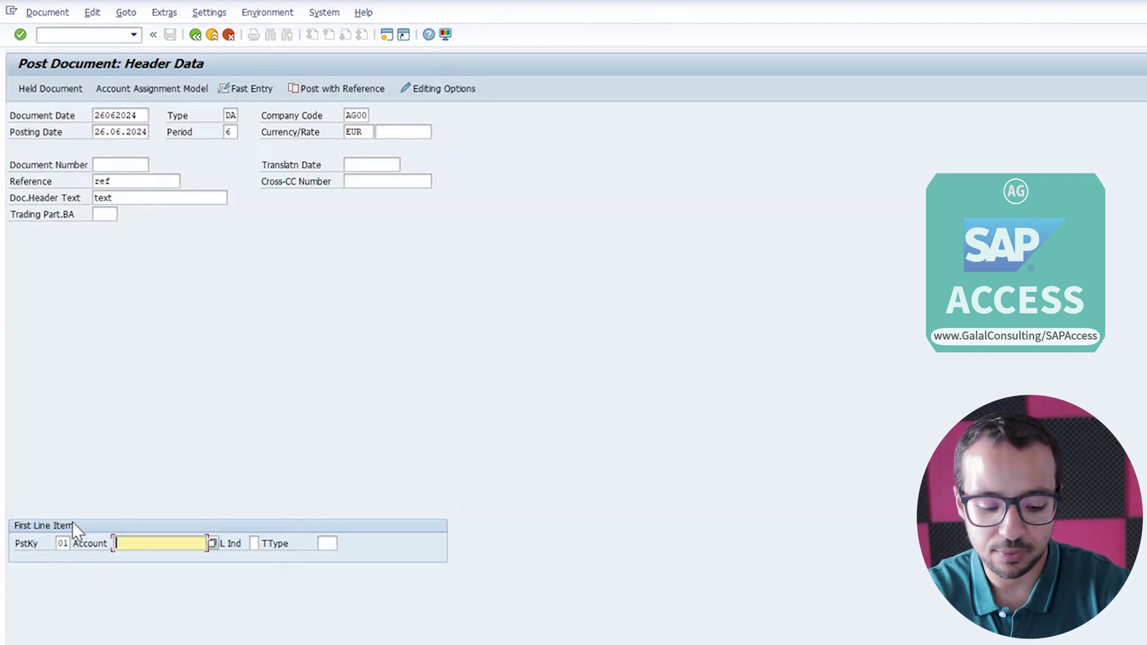
type("0")
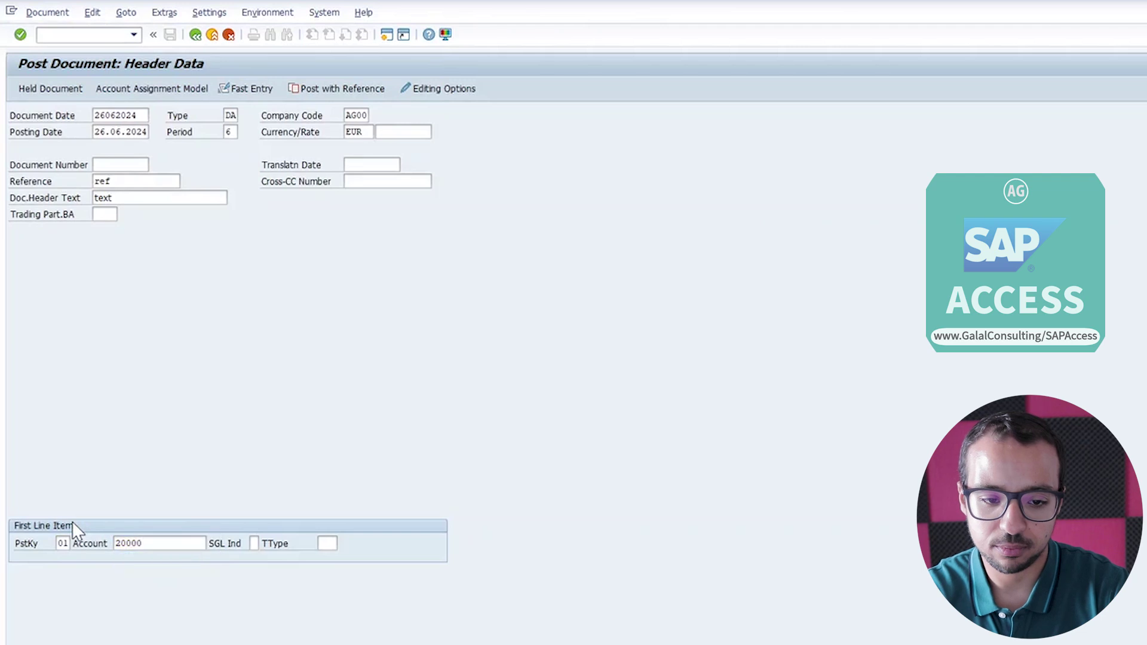
key("Return")
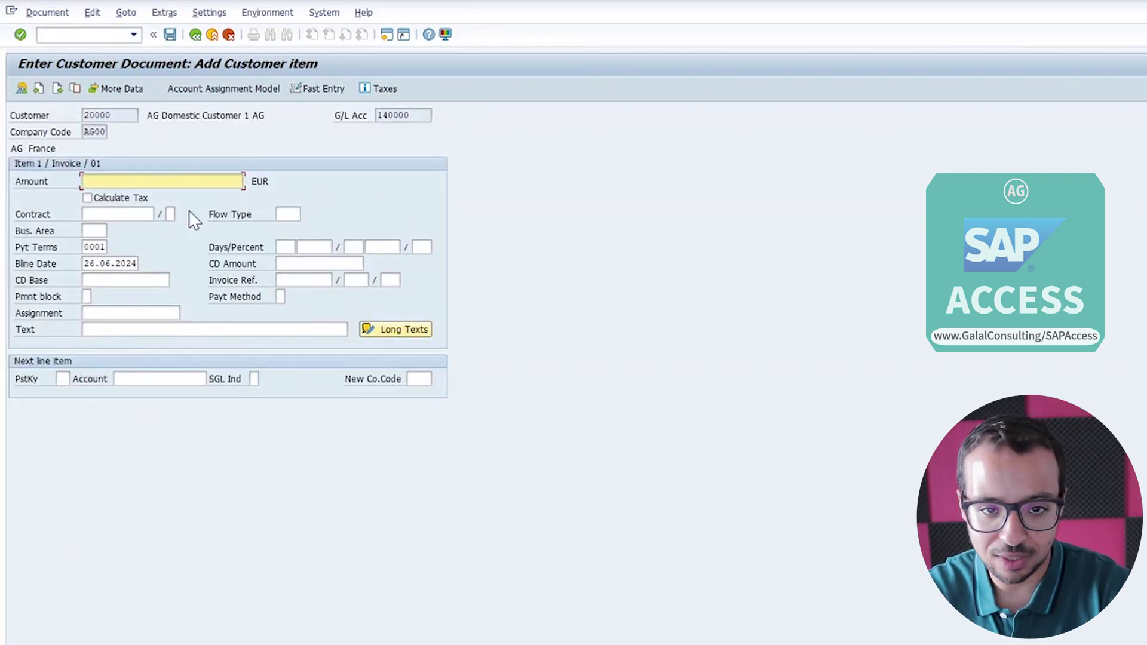
- Examine the technical information of the customer item's Amount field, including its table and field name, and close the help
right_click(122, 184)
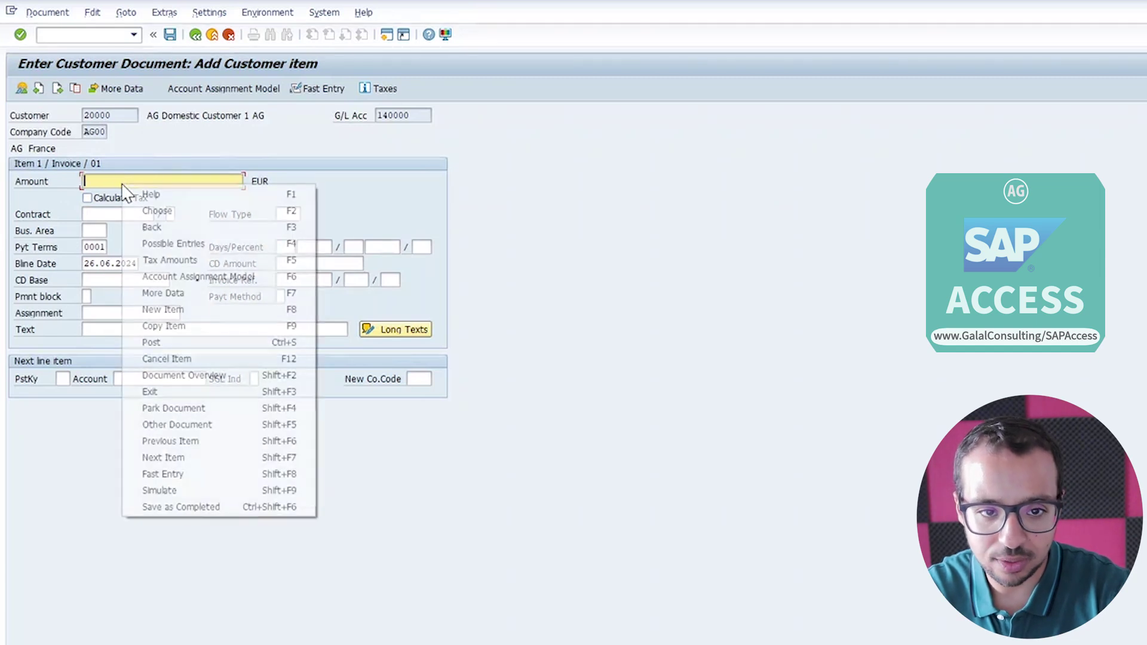
left_click(170, 210)
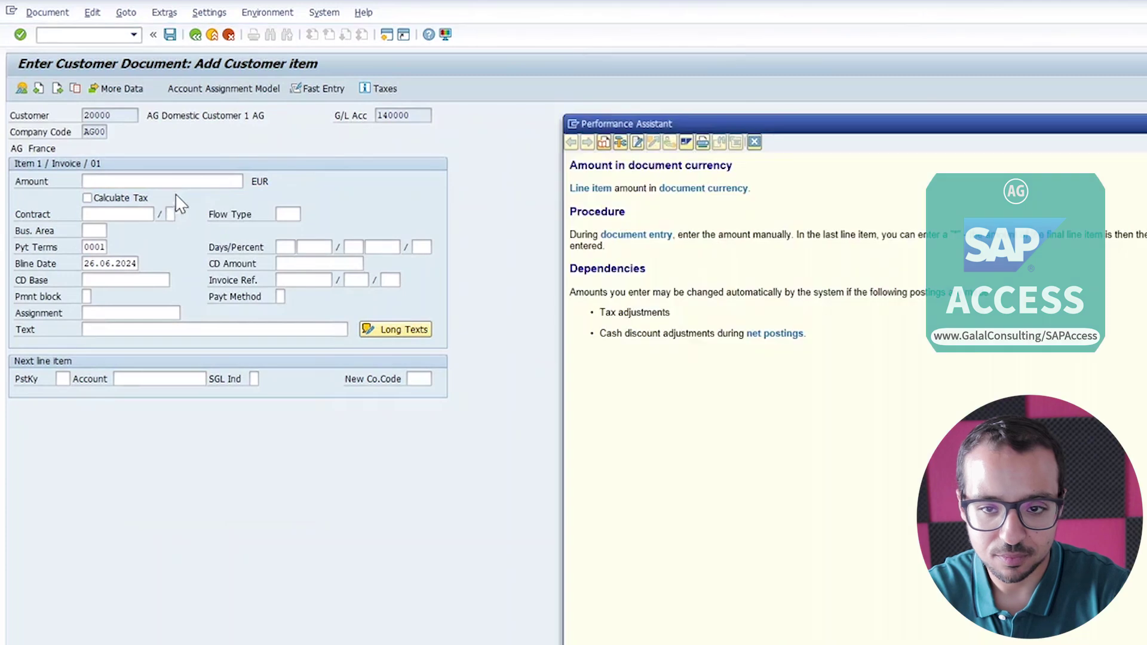
left_click(617, 144)
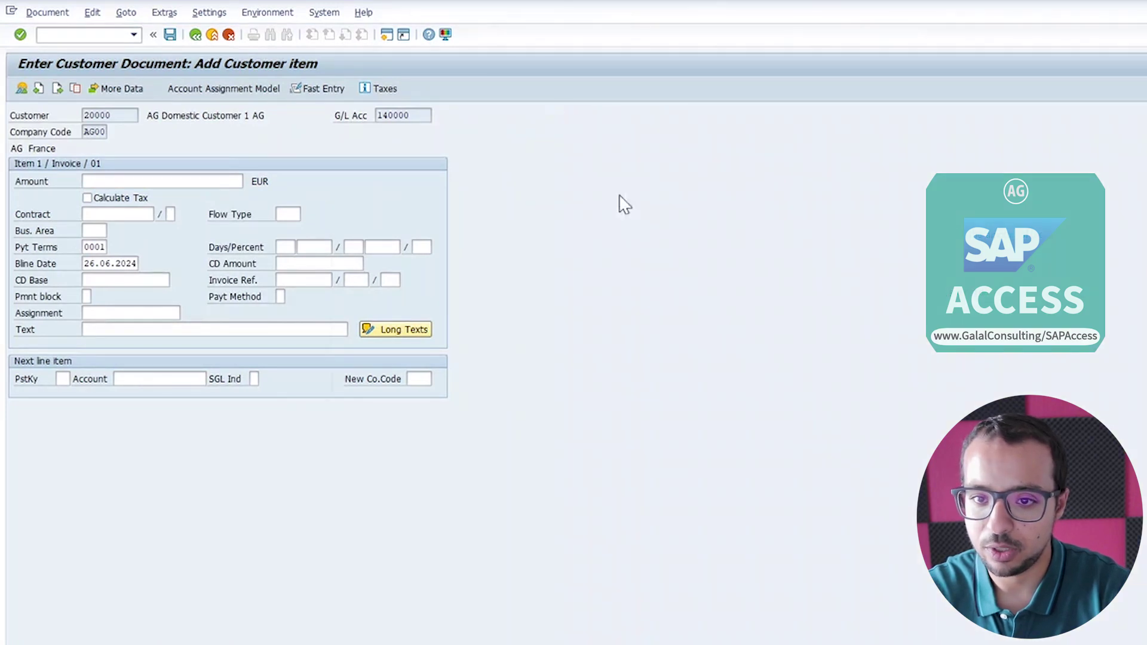
left_click_drag(229, 239, 815, 145)
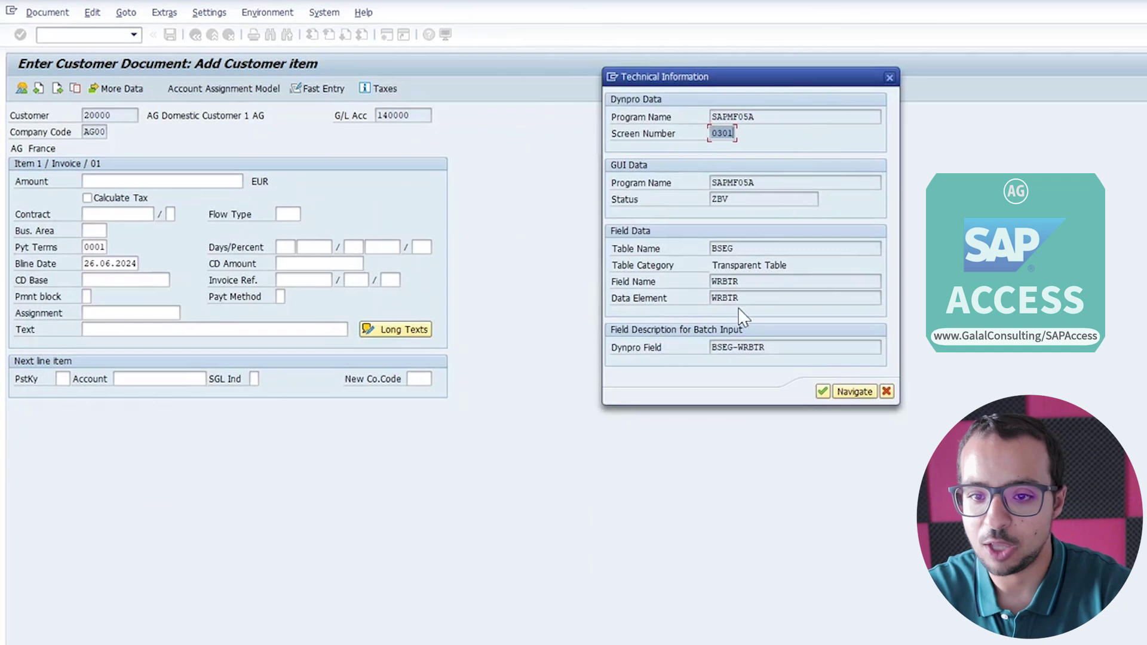
left_click_drag(771, 281, 660, 266)
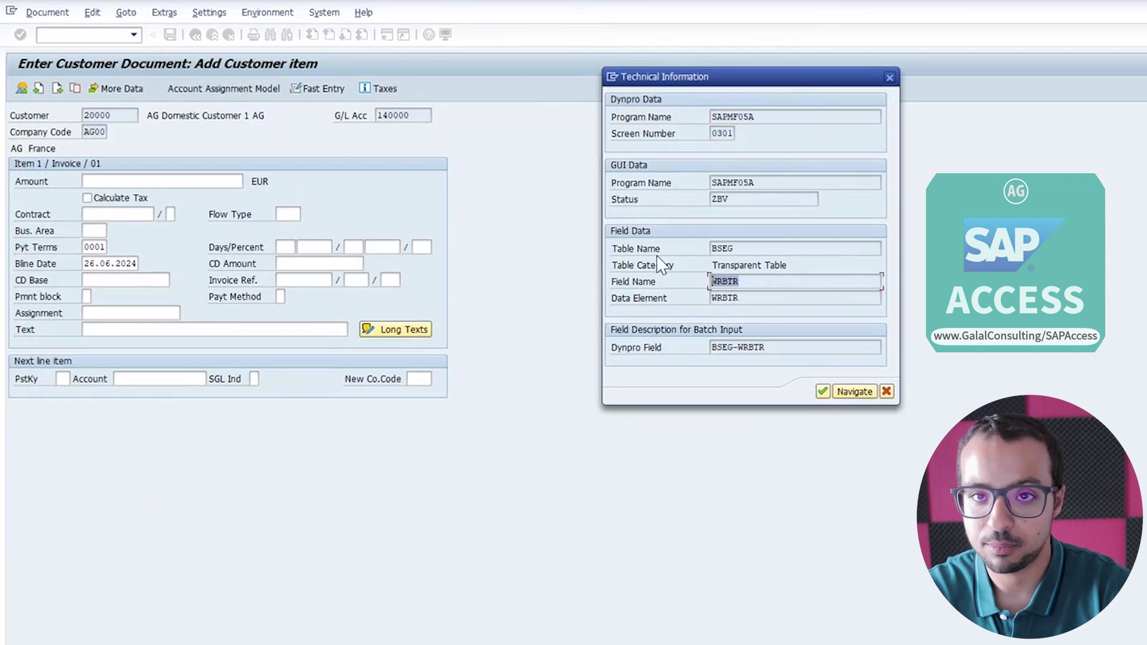
left_click(886, 391)
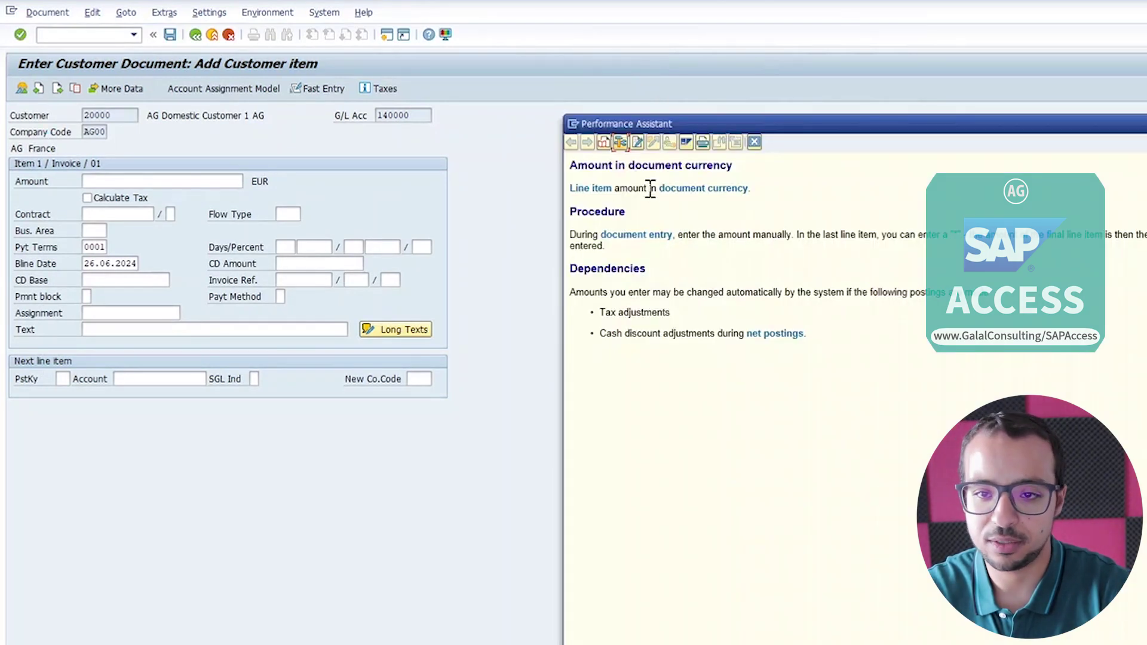
left_click(754, 142)
- Set the customer item's amount to 1000 EUR, leaving its assignment and text empty
left_click(154, 186)
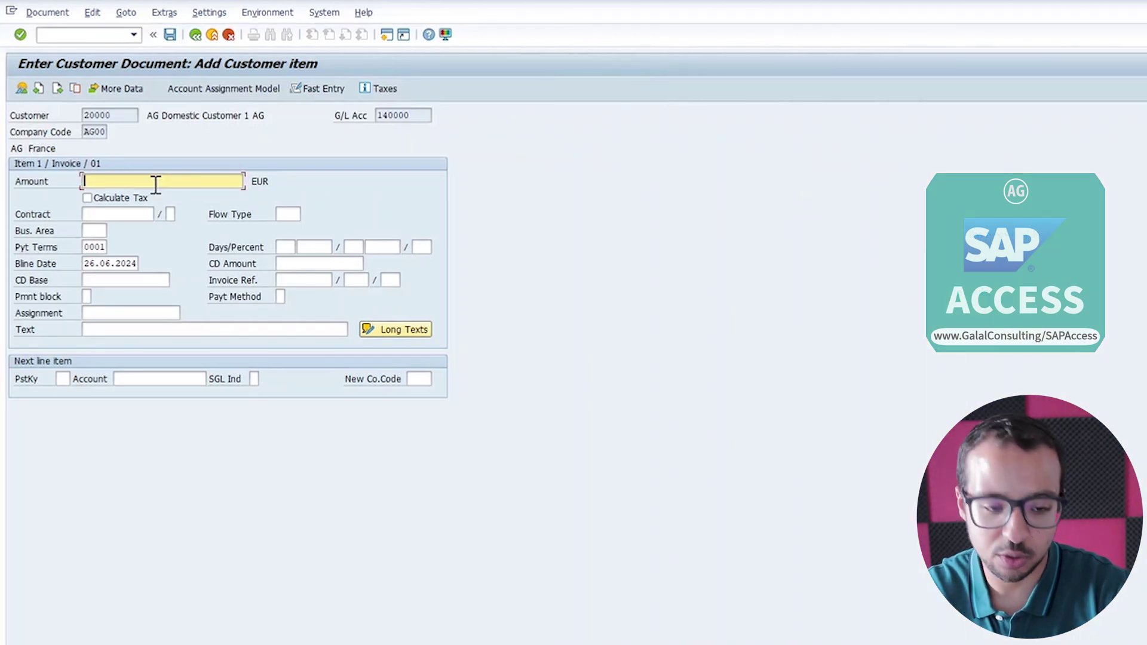
type("1000")
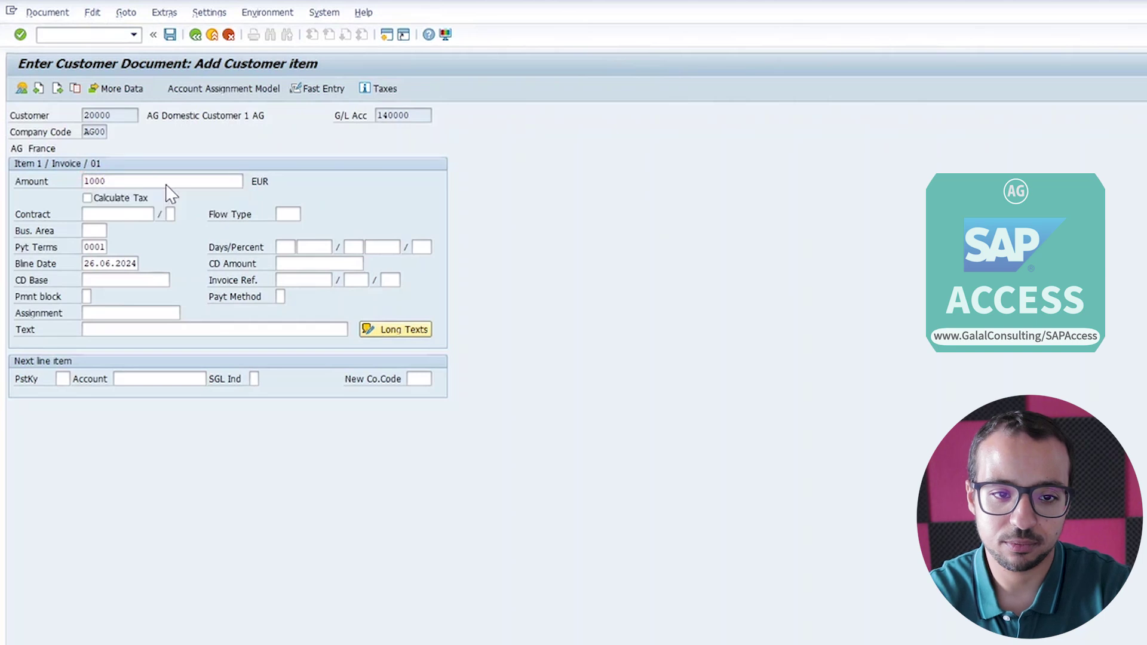
key("Return")
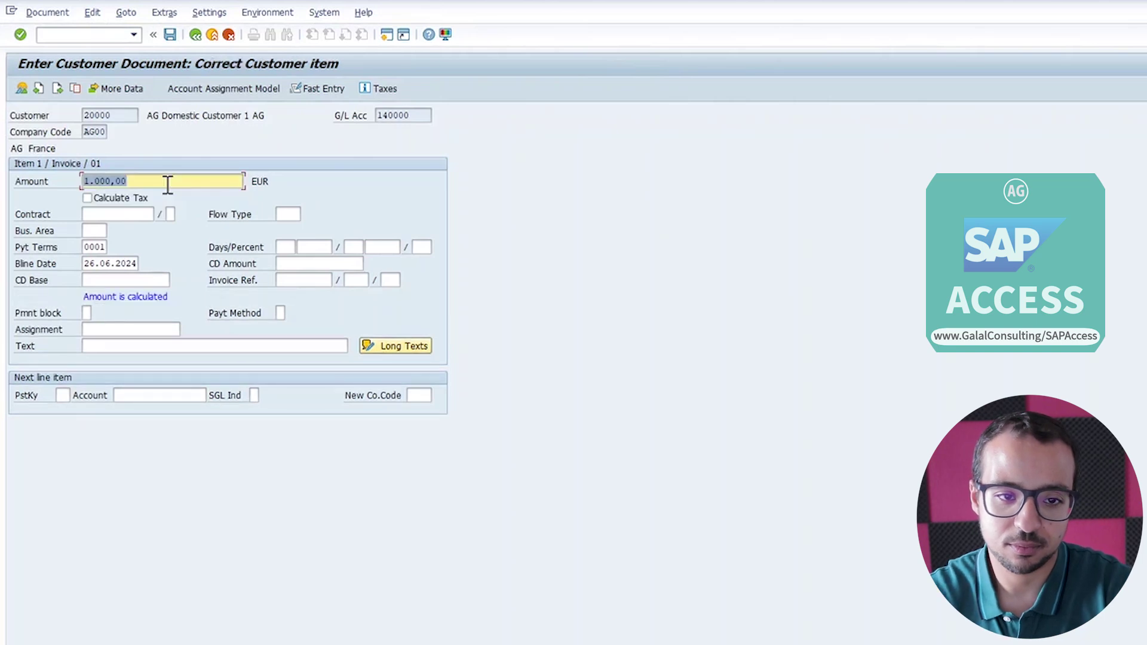
left_click(109, 329)
left_click(124, 345)
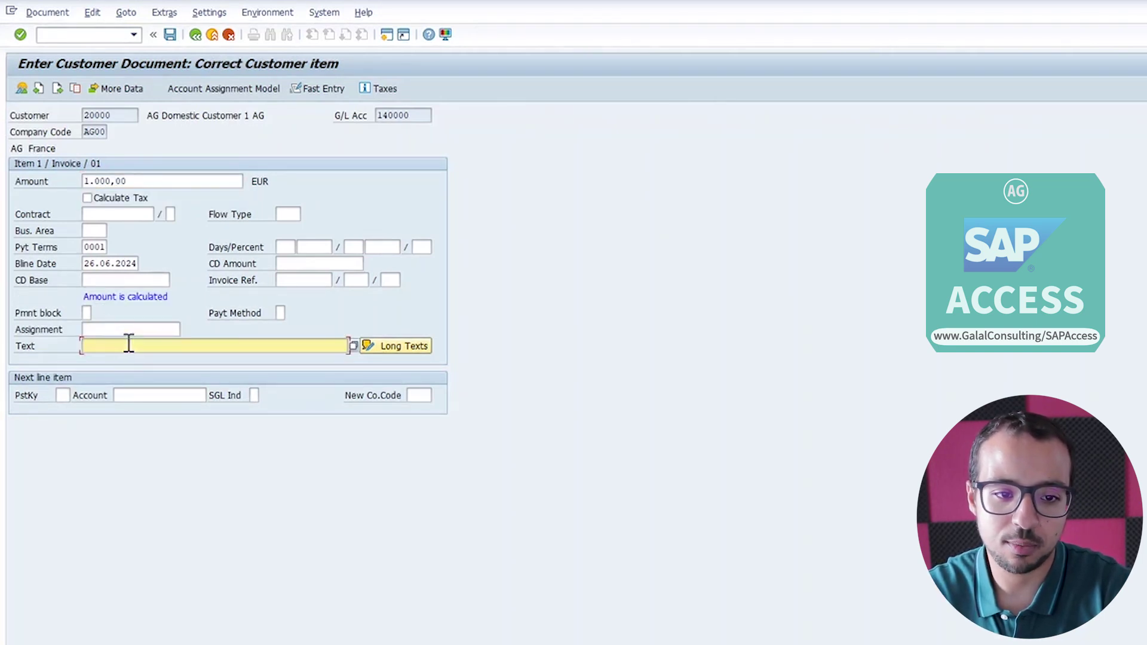
- Add a credit line item with posting key 50 on the Initial A/R Balances G/L account and set its amount to 1000 EUR
left_click(62, 395)
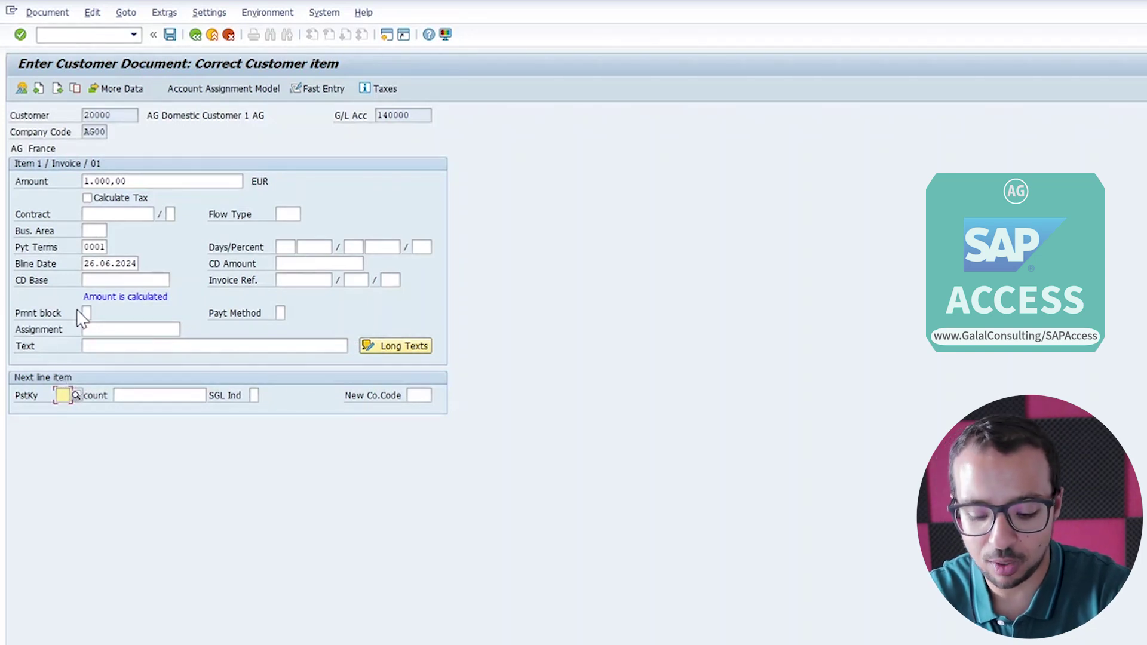
type("50")
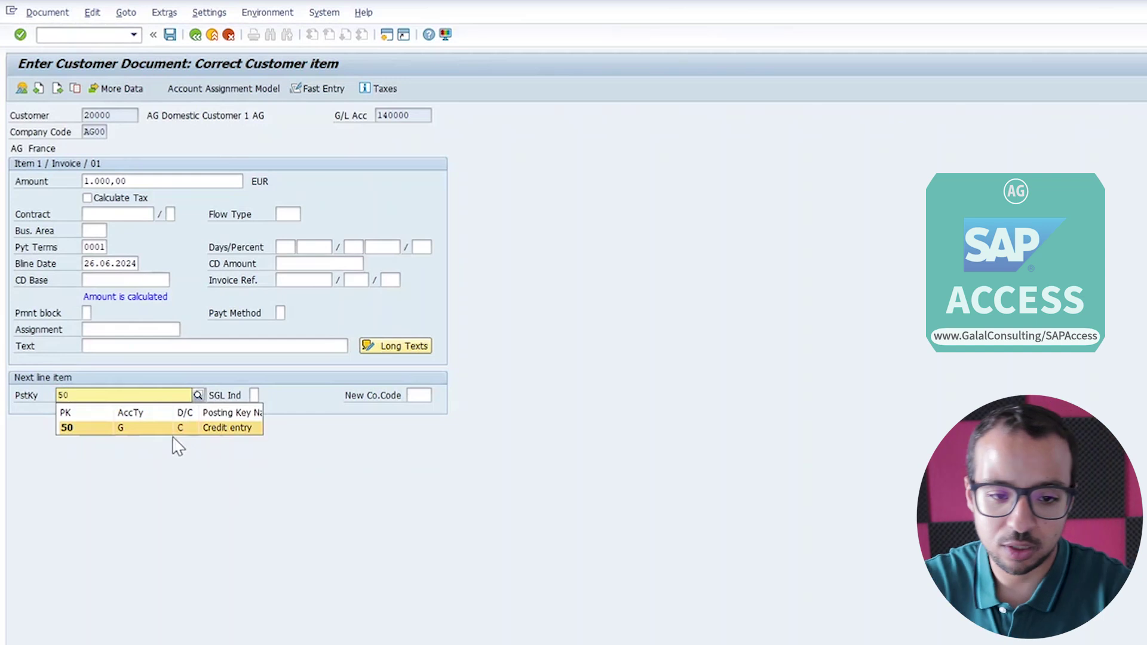
key("Tab")
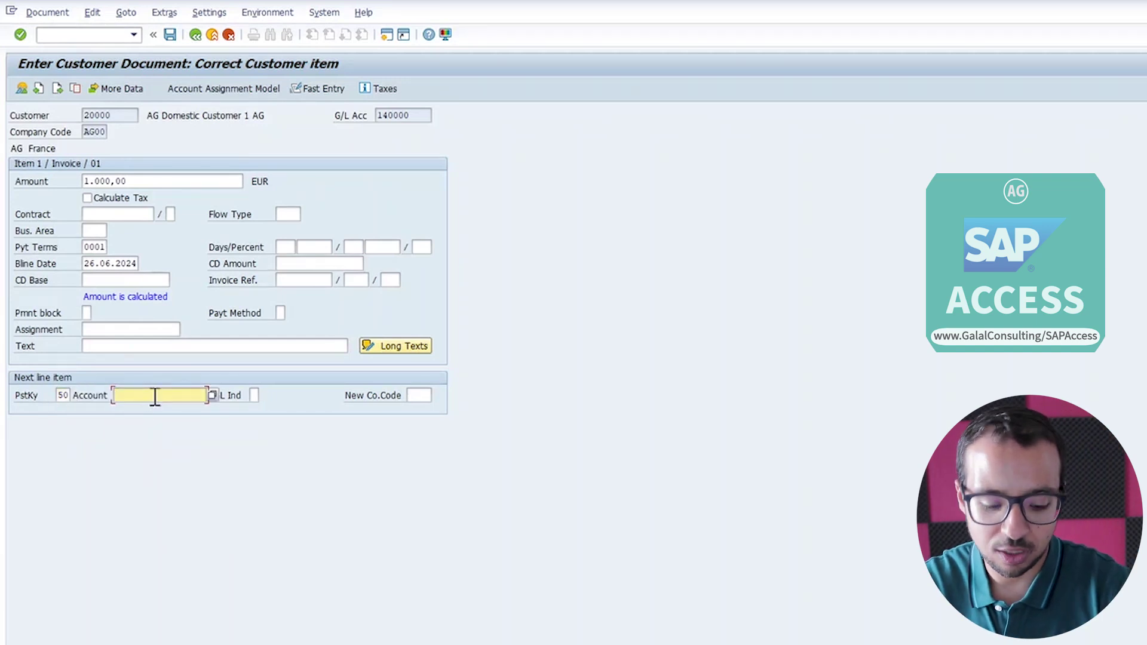
type("911101")
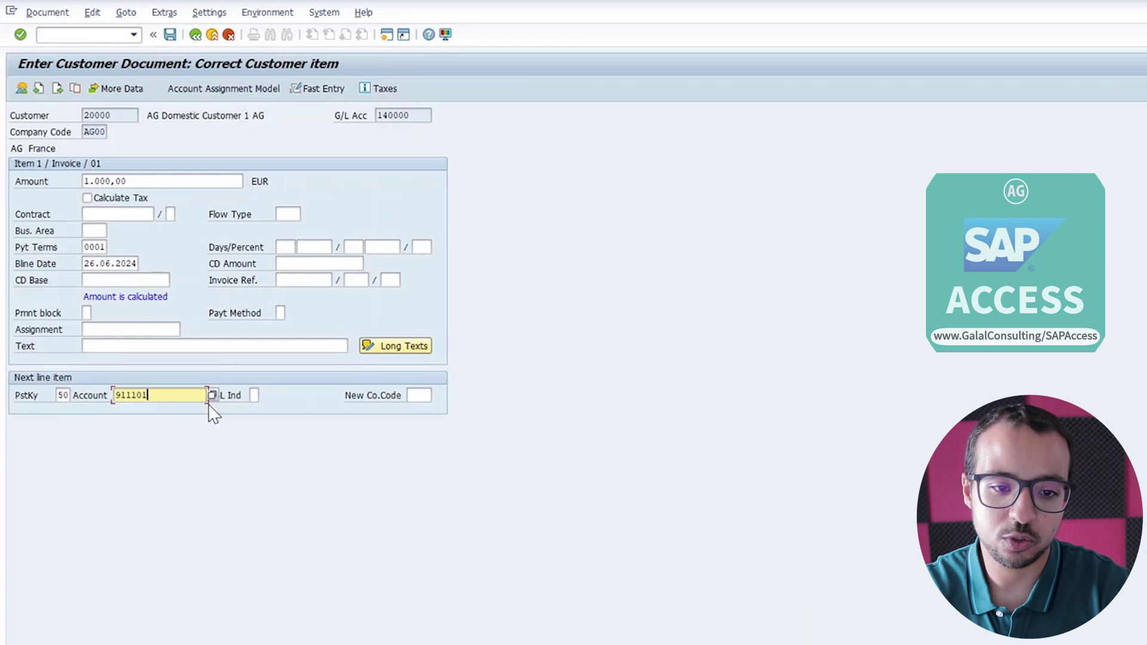
key("Return")
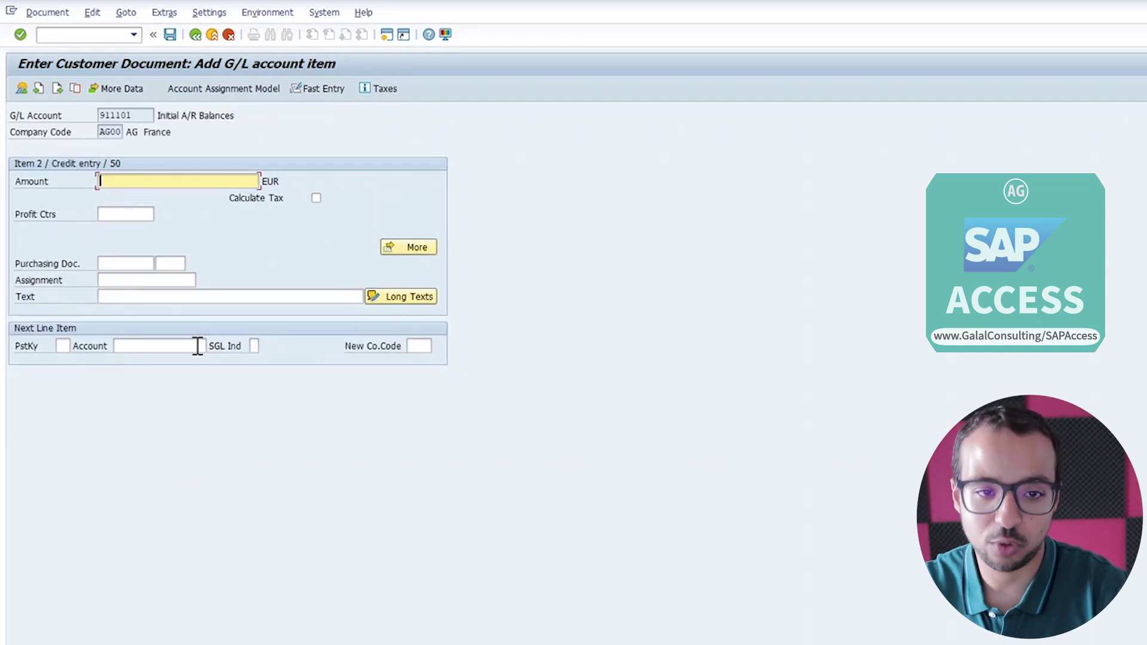
type("1000")
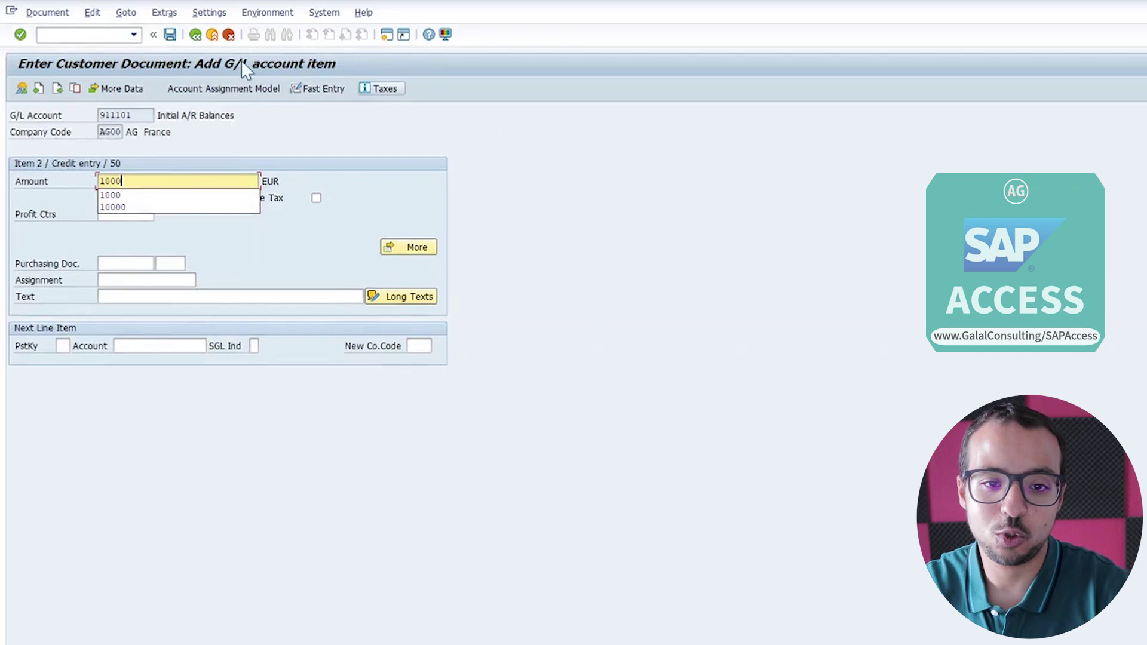
key("Escape")
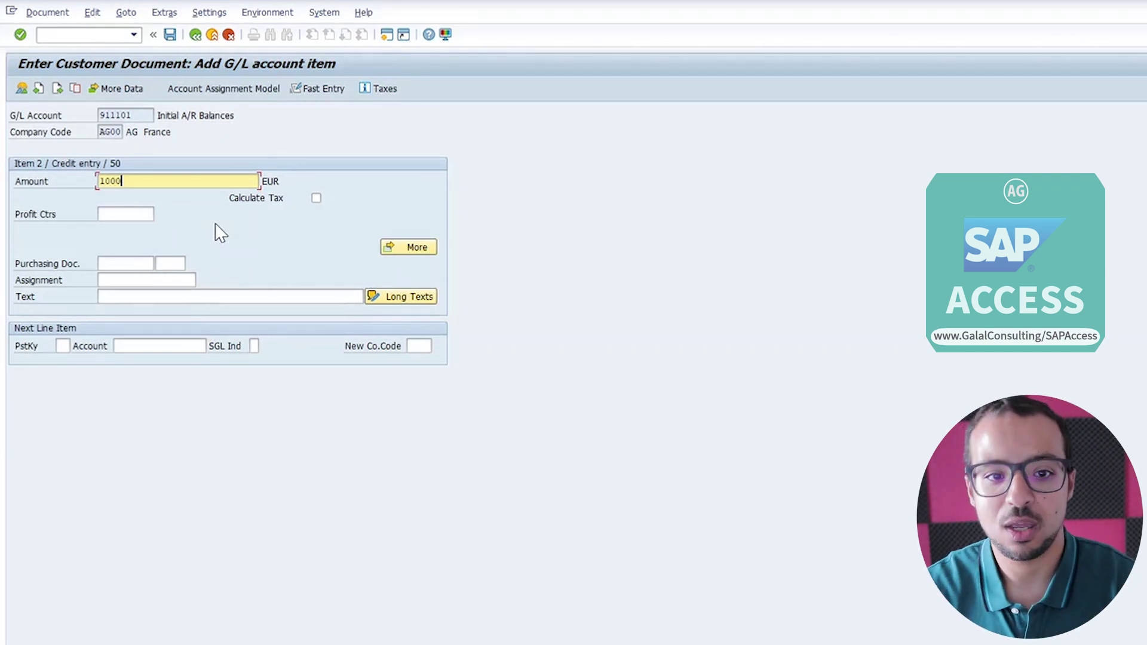
- Examine the technical information of the G/L item's Amount field, including its program name and screen number, and close the help
right_click(187, 180)
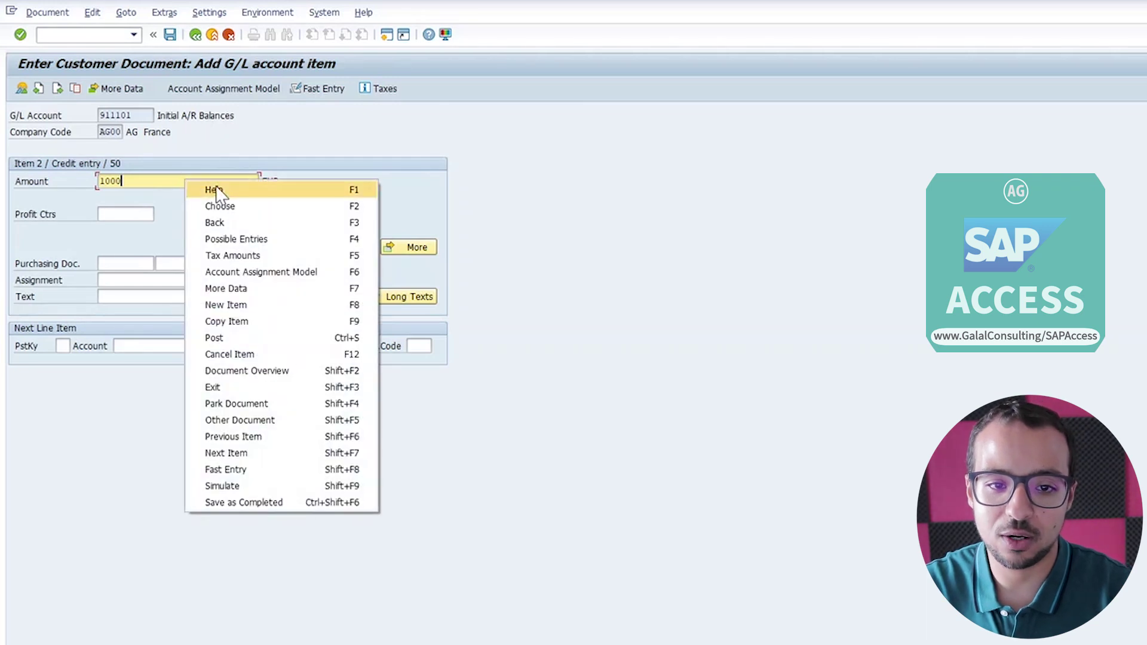
left_click(214, 189)
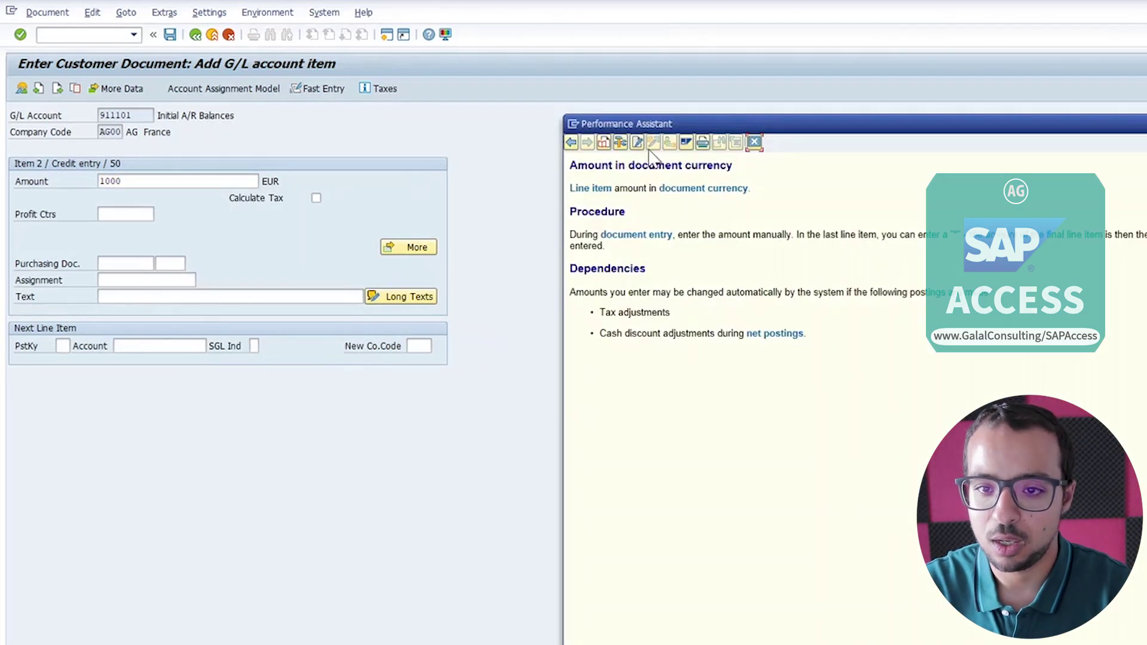
left_click(619, 142)
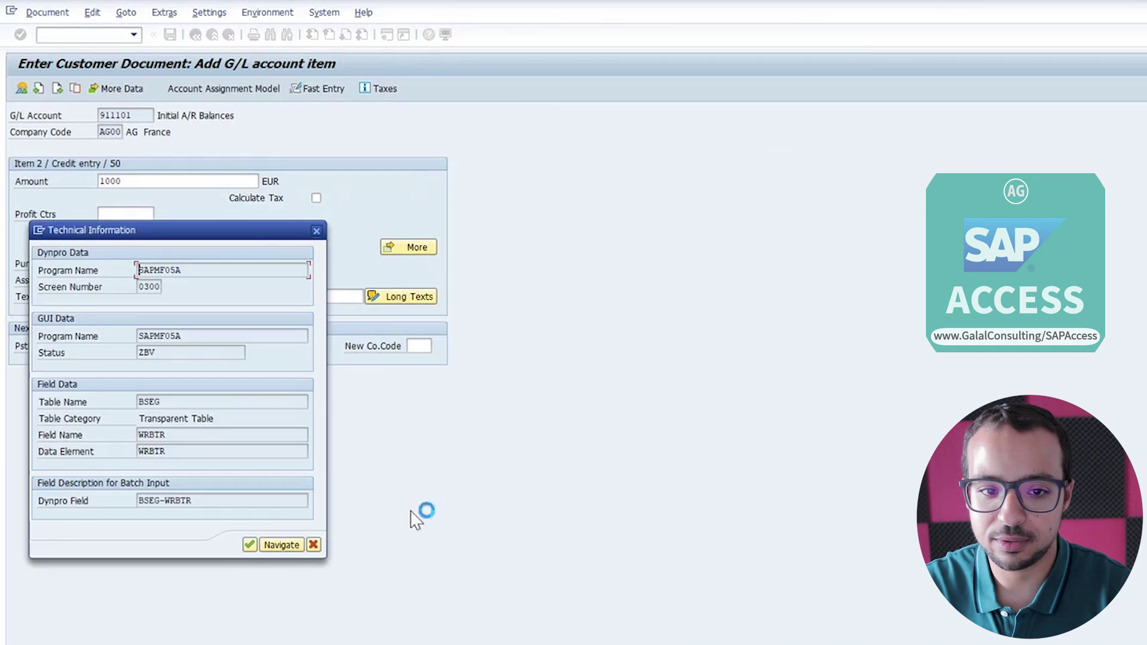
left_click_drag(229, 231, 665, 174)
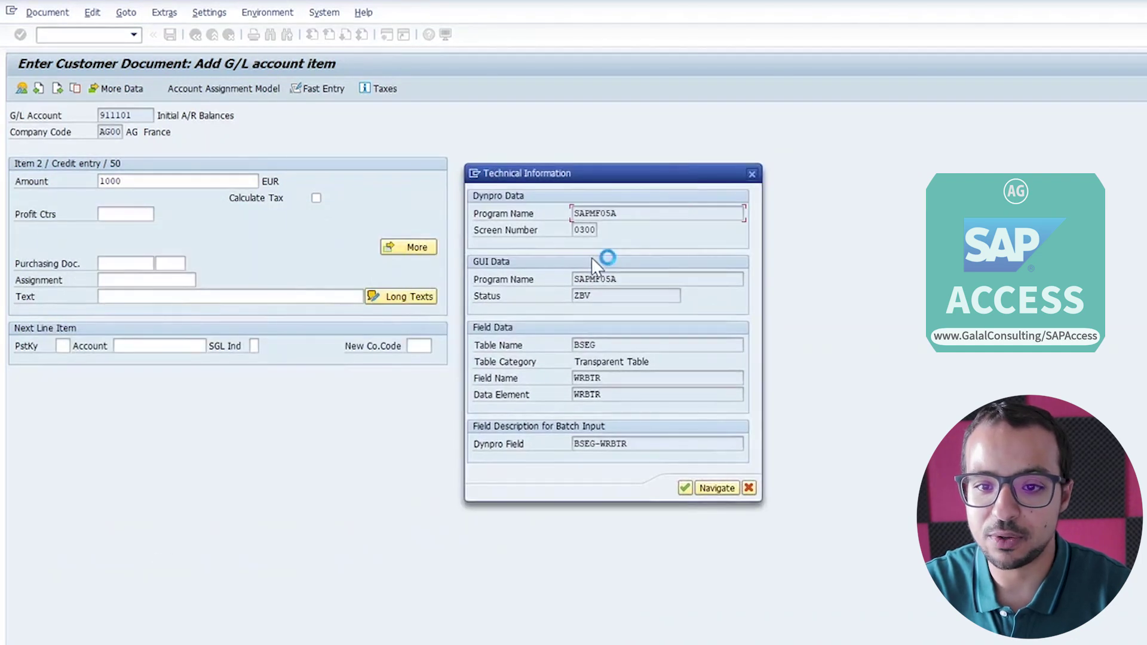
left_click_drag(574, 230, 611, 229)
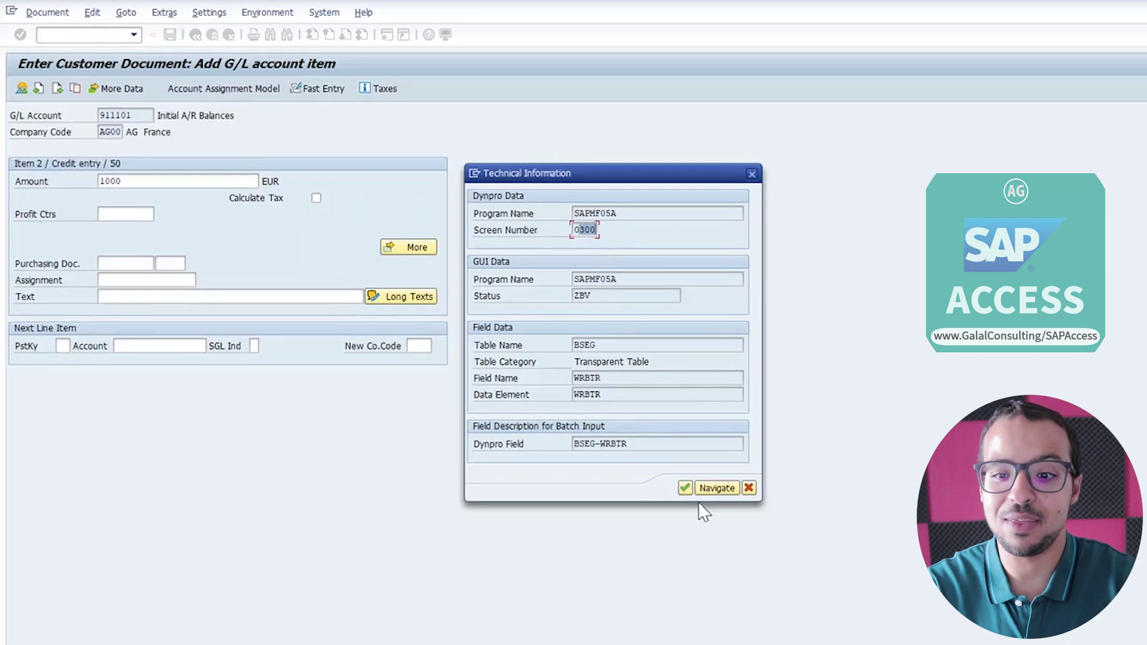
left_click(685, 488)
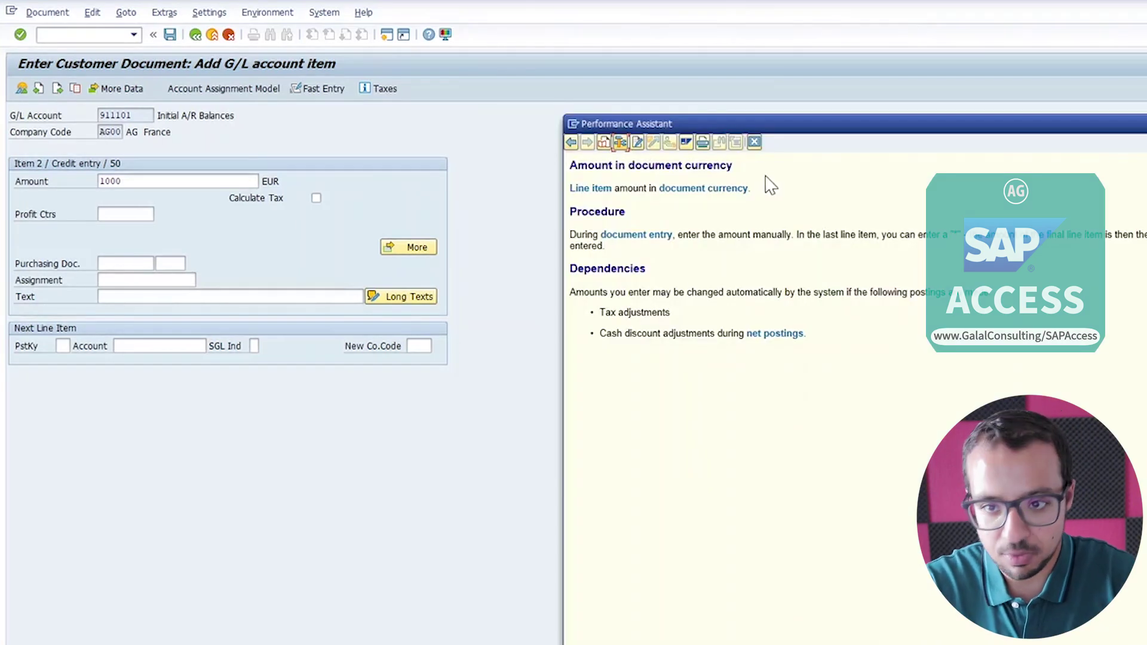
left_click(754, 142)
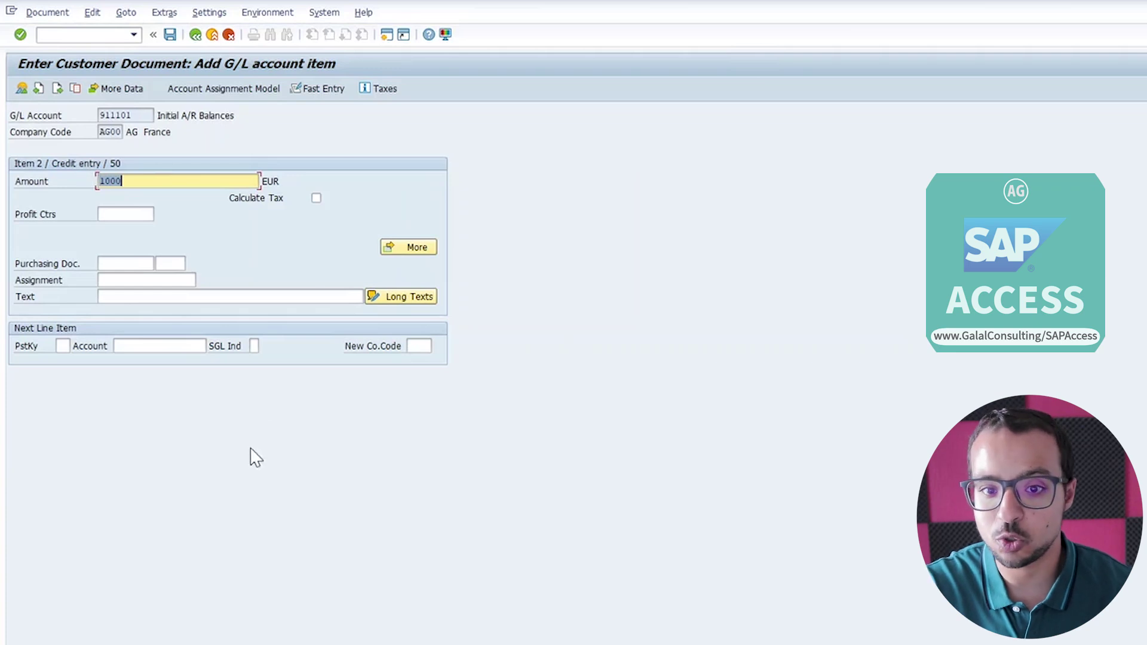
- View the additional account assignment fields in the G/L item's coding block and close it without entries
left_click(409, 248)
left_click_drag(289, 209, 727, 219)
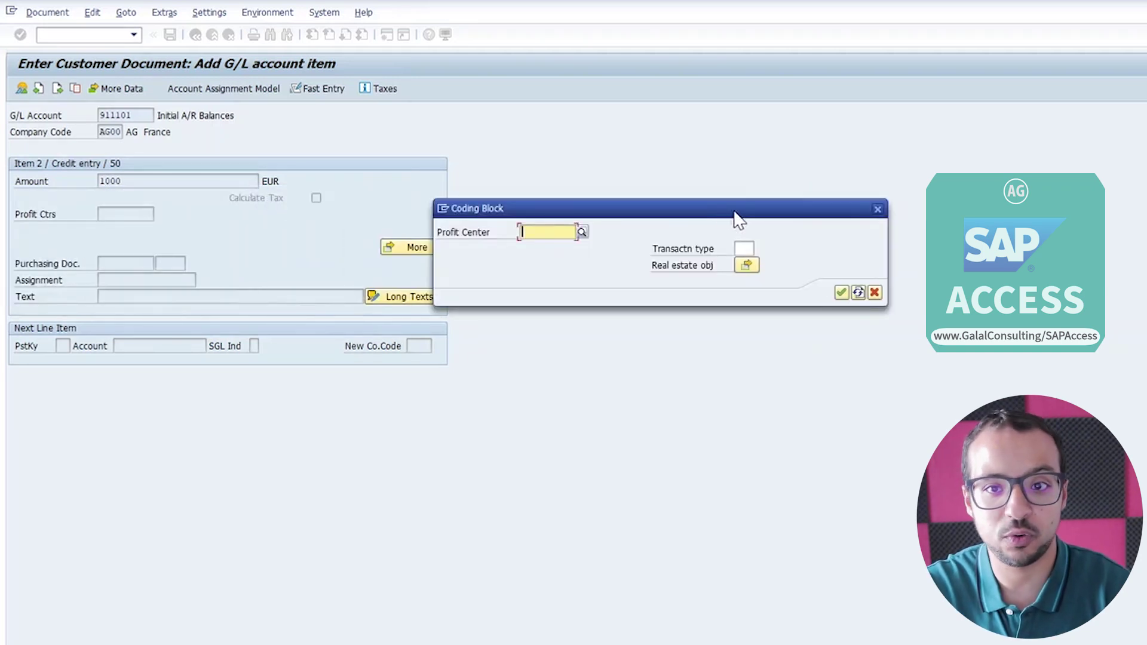
left_click(873, 292)
- Display the document overview and view the additional details of the AG Domestic Customer item
left_click(21, 88)
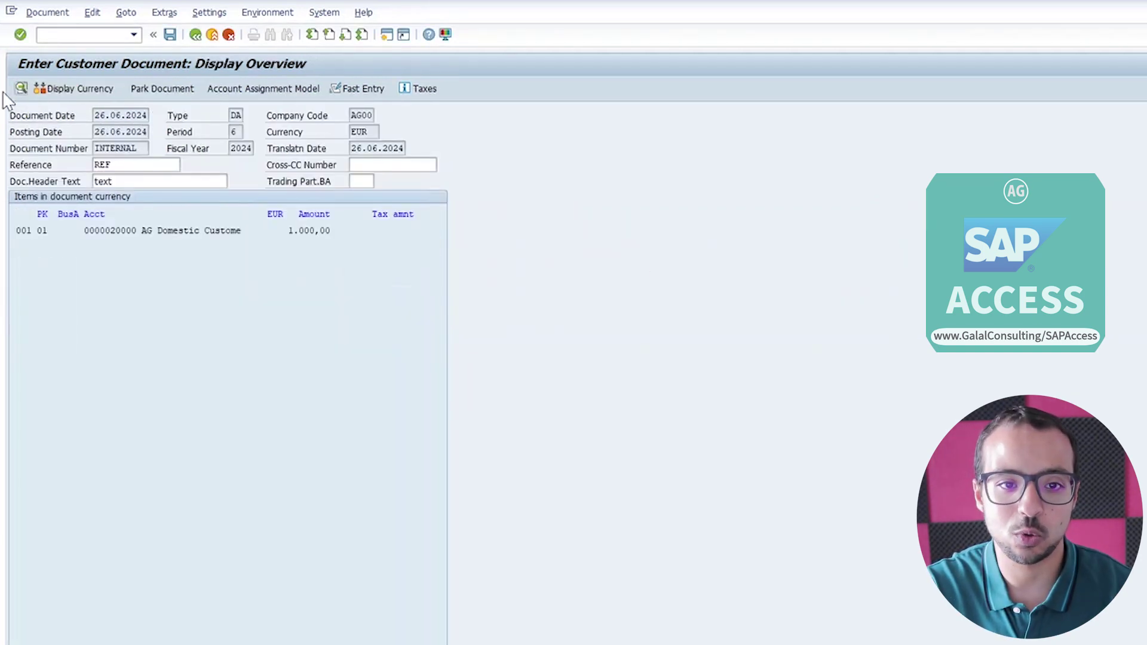
left_click(162, 230)
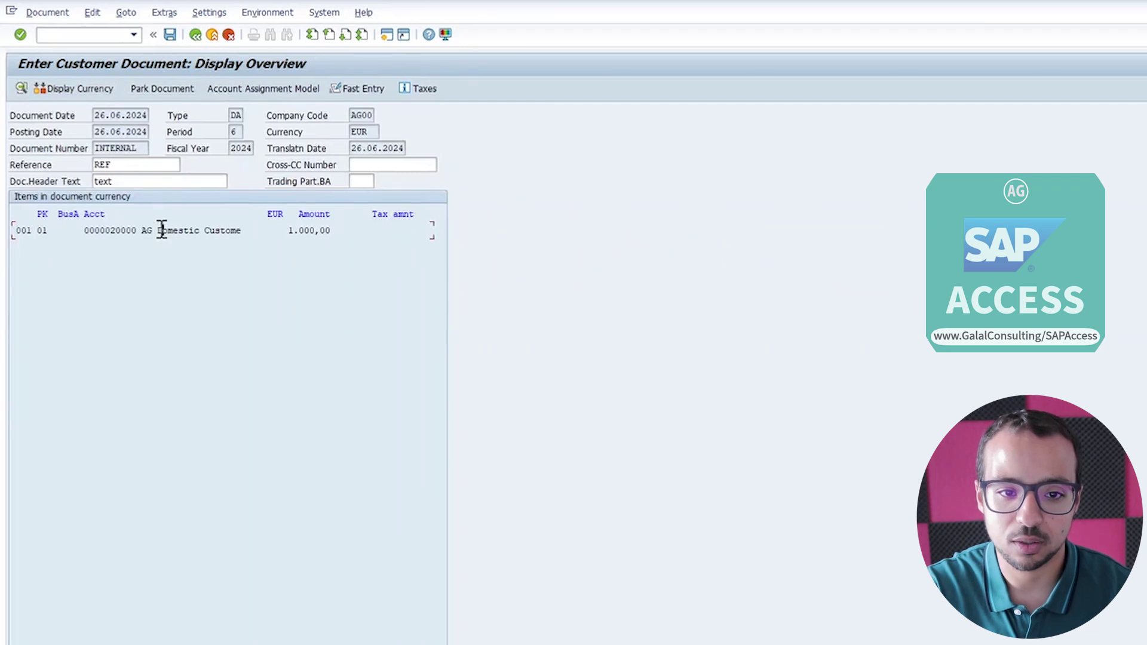
double_click(162, 230)
left_click(107, 89)
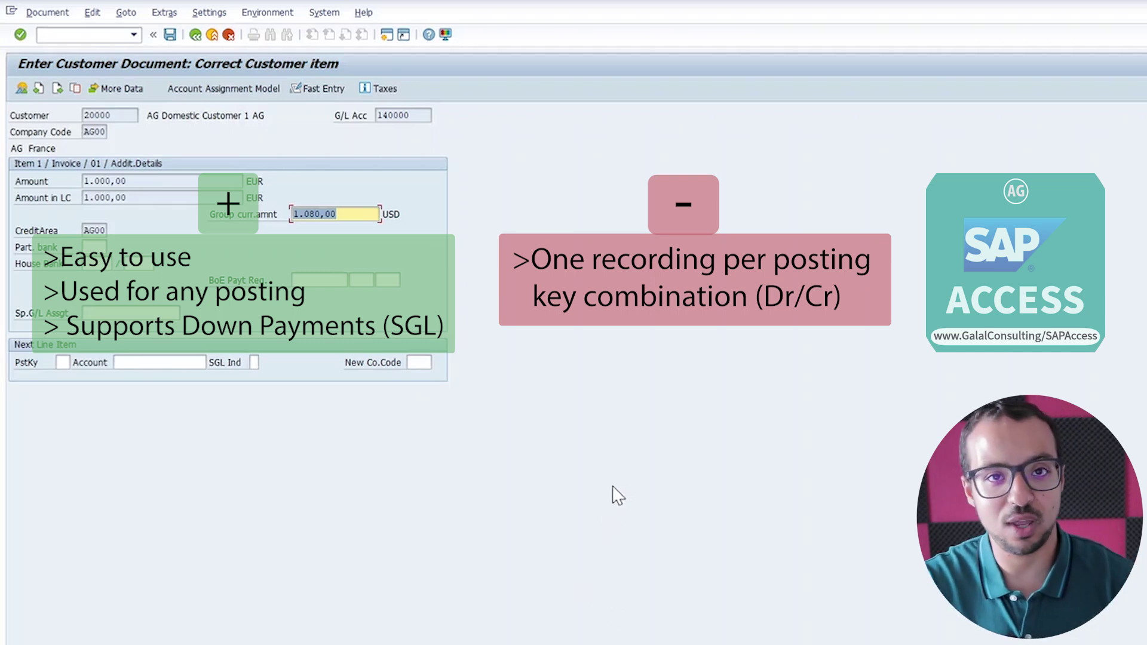
- Exit the document entry, discarding its data, and open the Dummy object DUM of project TD_1 in transaction LSMW
left_click(206, 34)
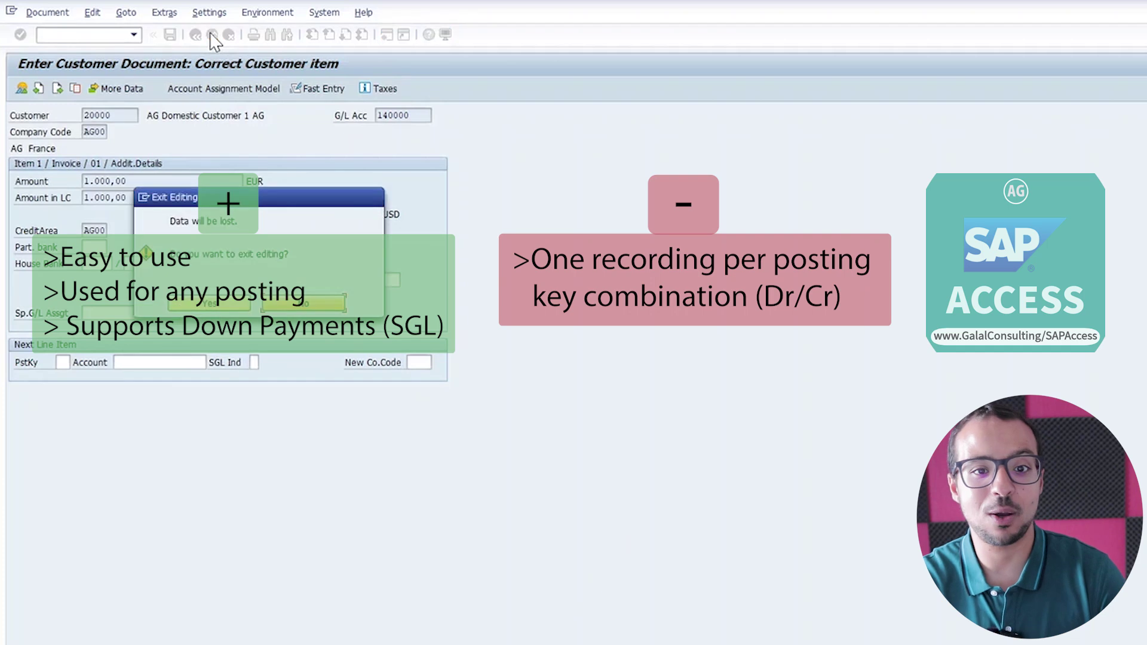
left_click(208, 303)
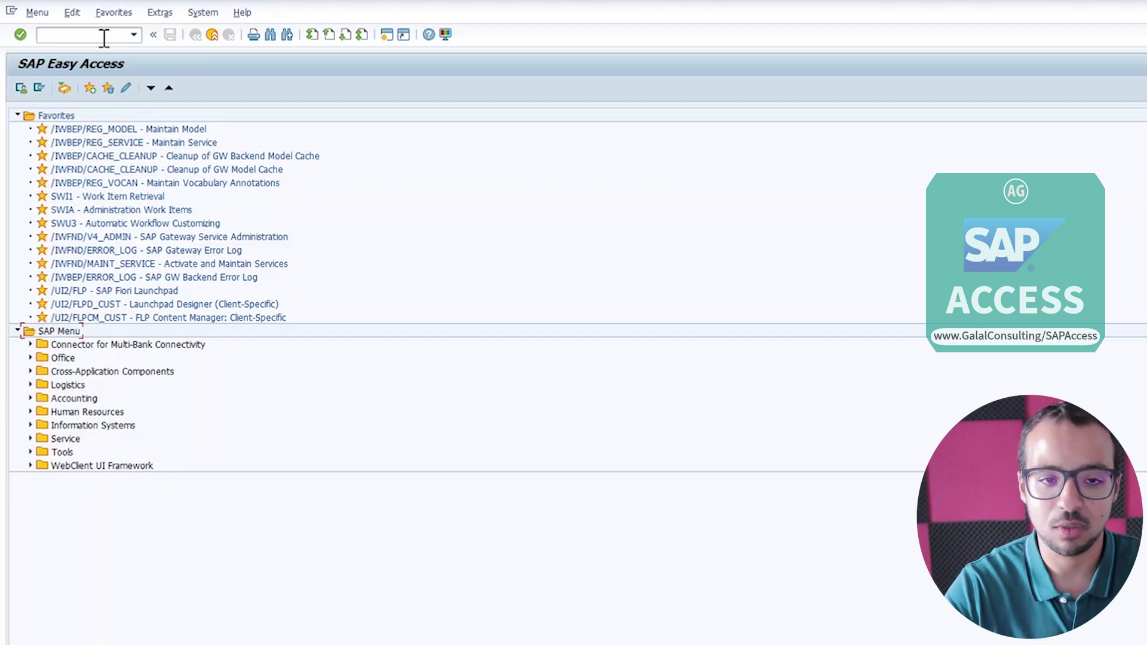
type("lsmw")
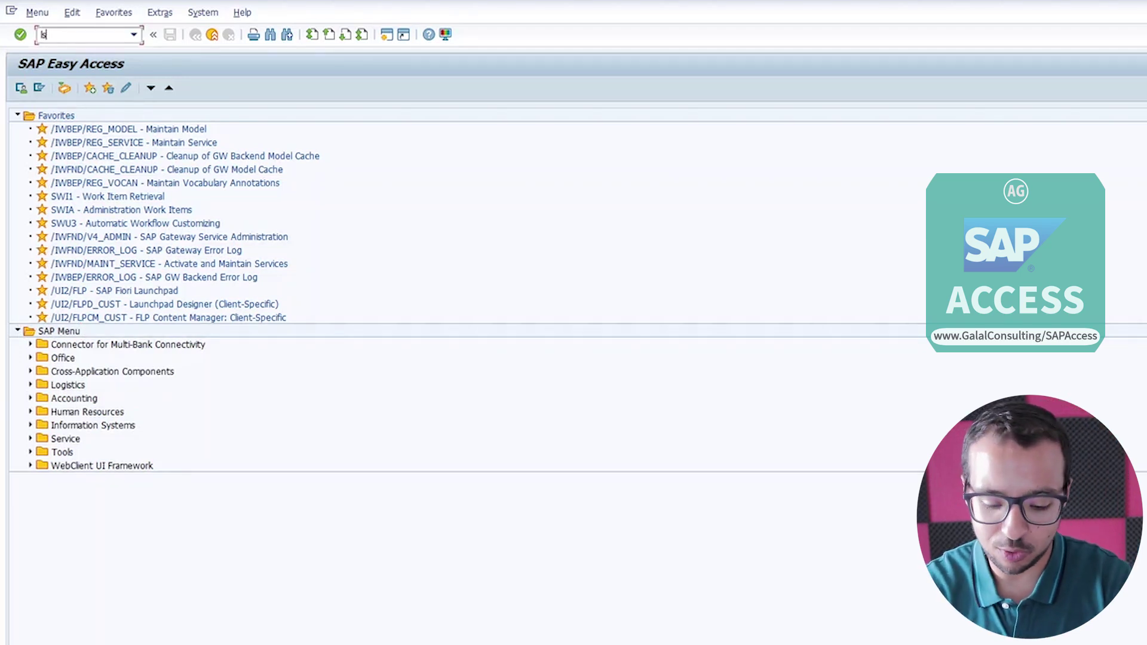
key("Return")
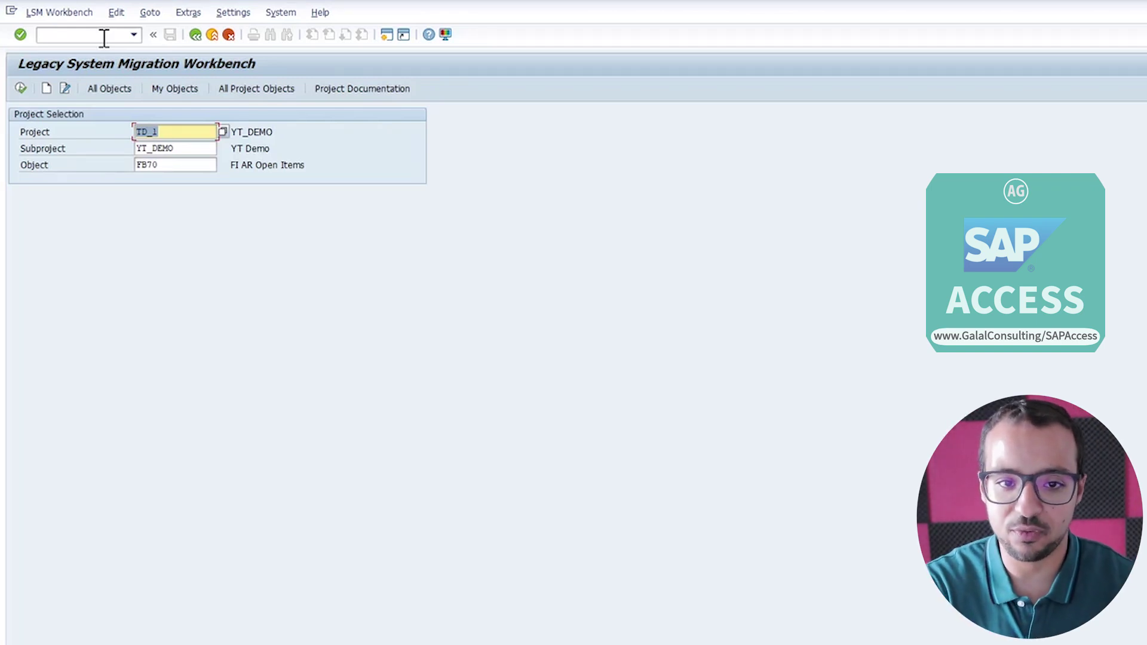
key("F8")
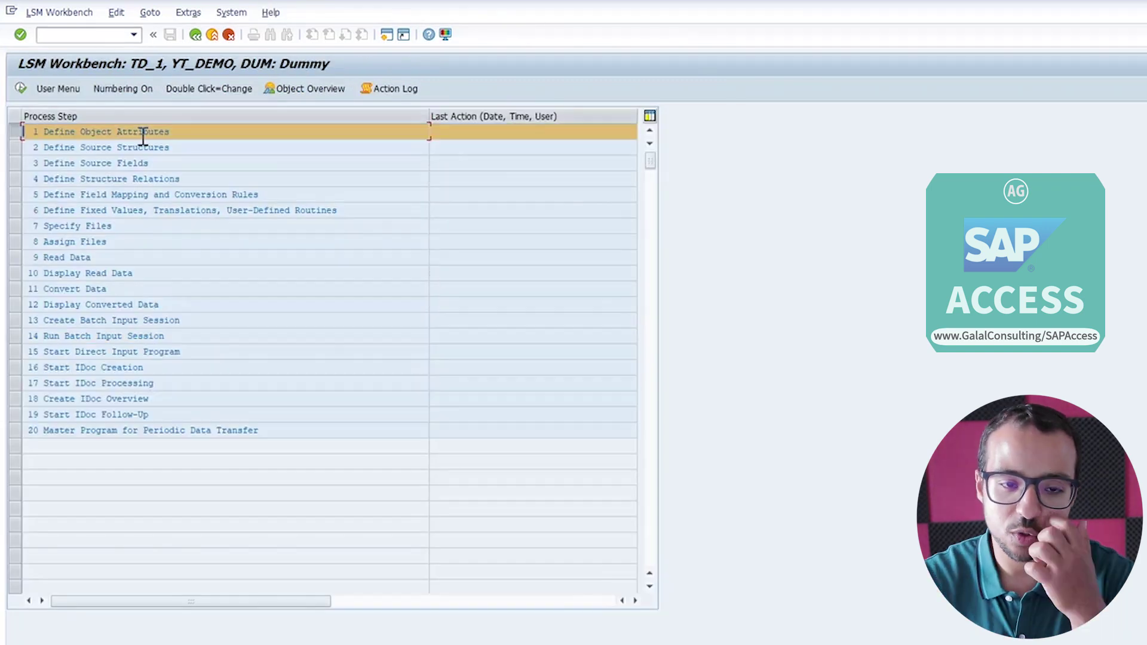
- In the object attributes of DUM, choose Standard Batch/Direct Input as import type with object 0100, Financial documents
double_click(144, 133)
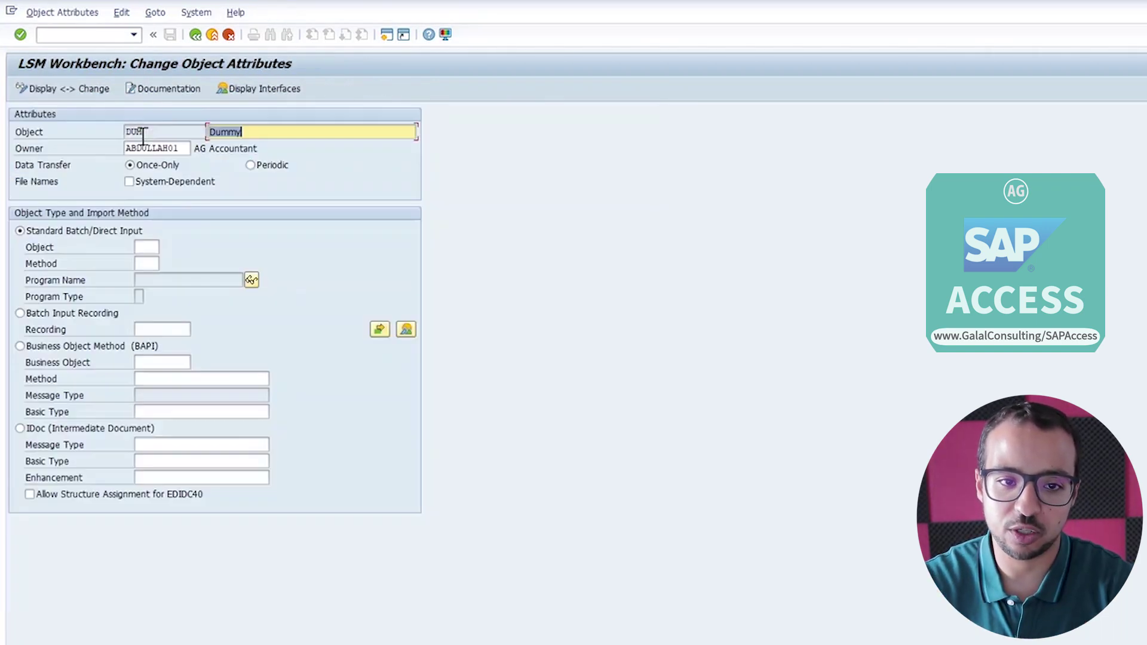
left_click(44, 309)
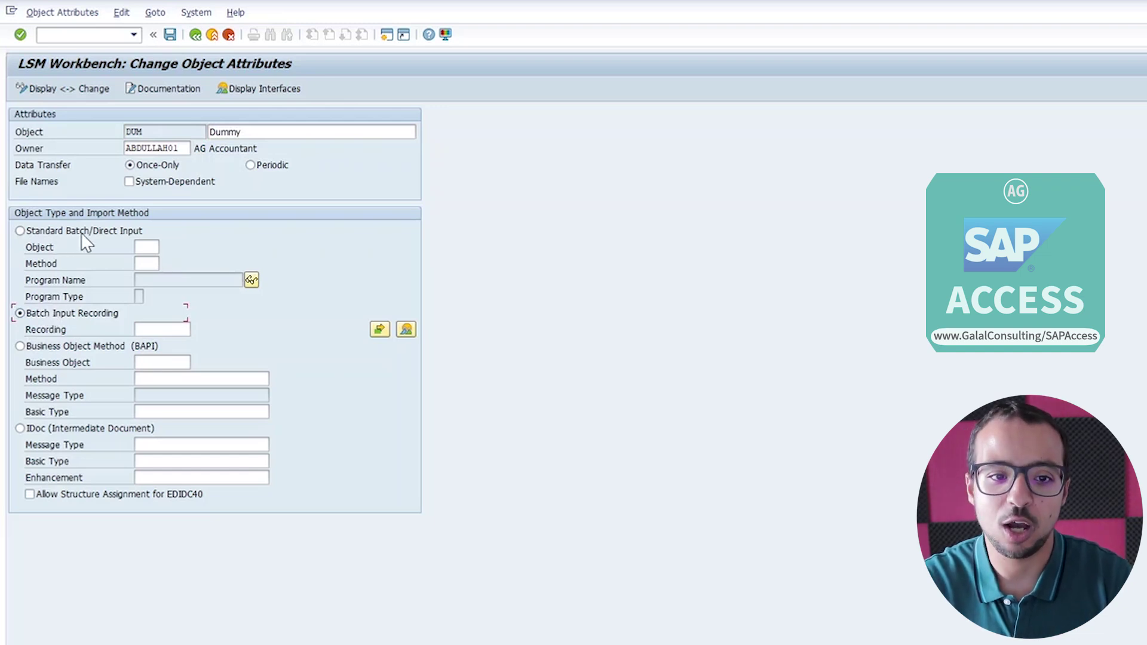
left_click(121, 230)
left_click(144, 247)
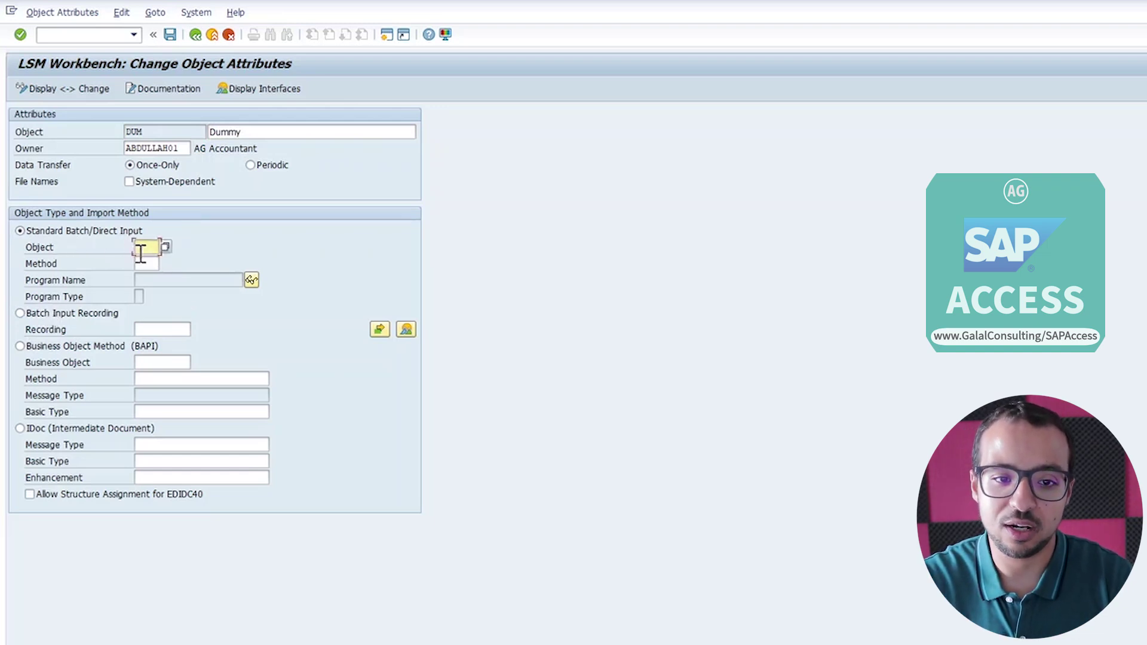
left_click(164, 246)
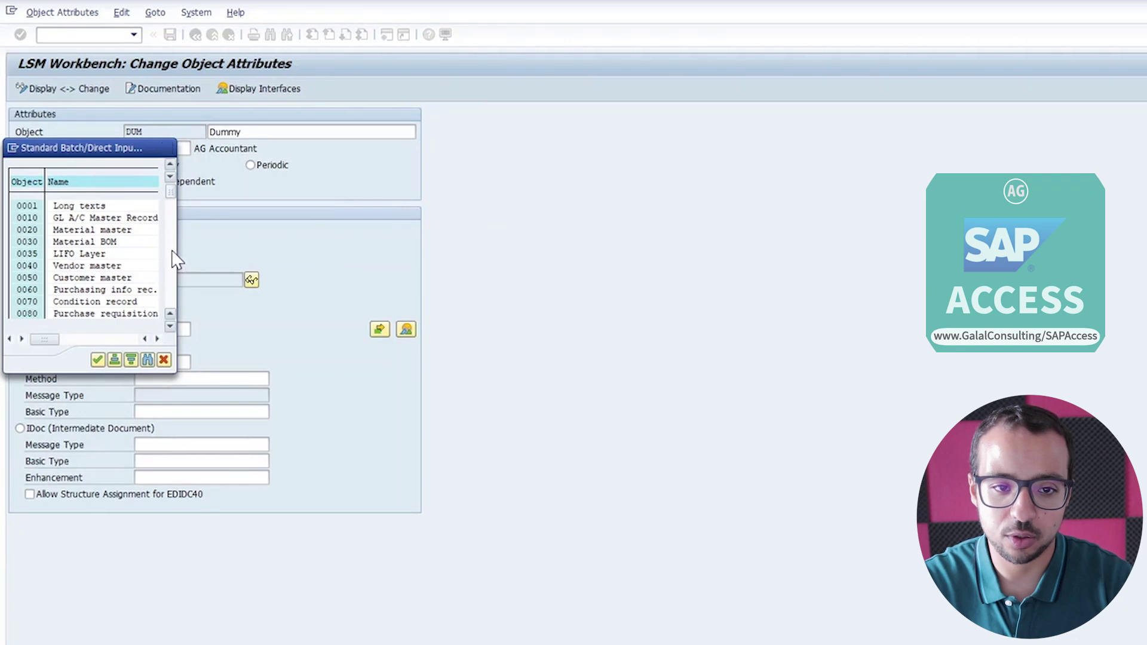
left_click(172, 251)
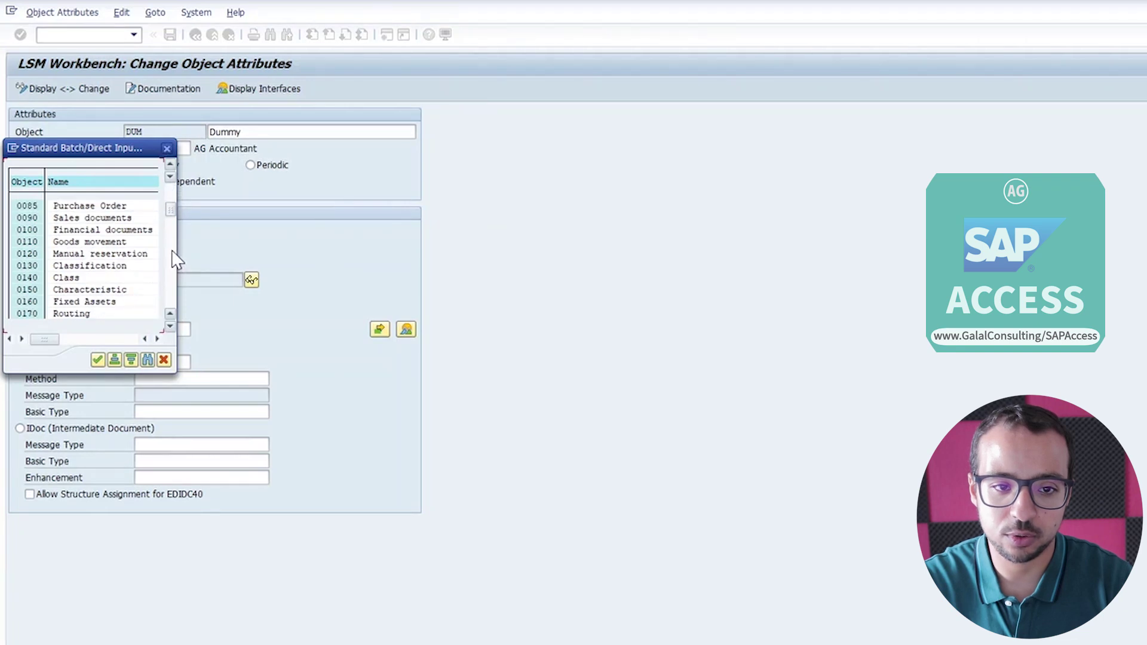
double_click(111, 230)
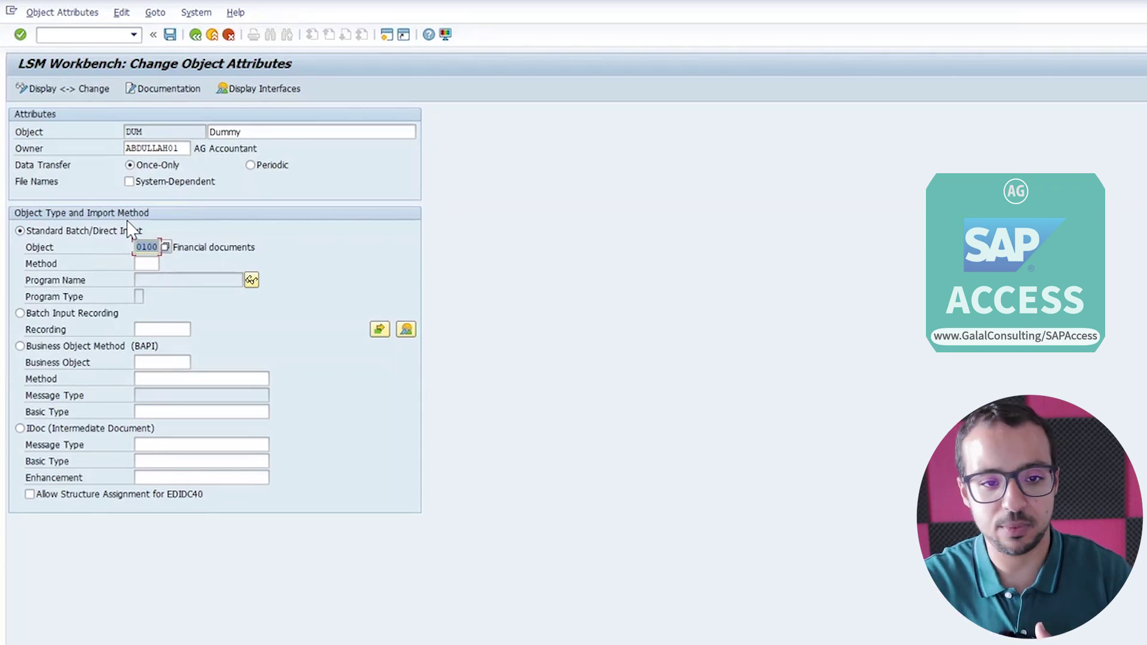
- Choose method 0000 with program RFBIBL00 for the financial documents object, save the attributes and return to the process steps
left_click(152, 264)
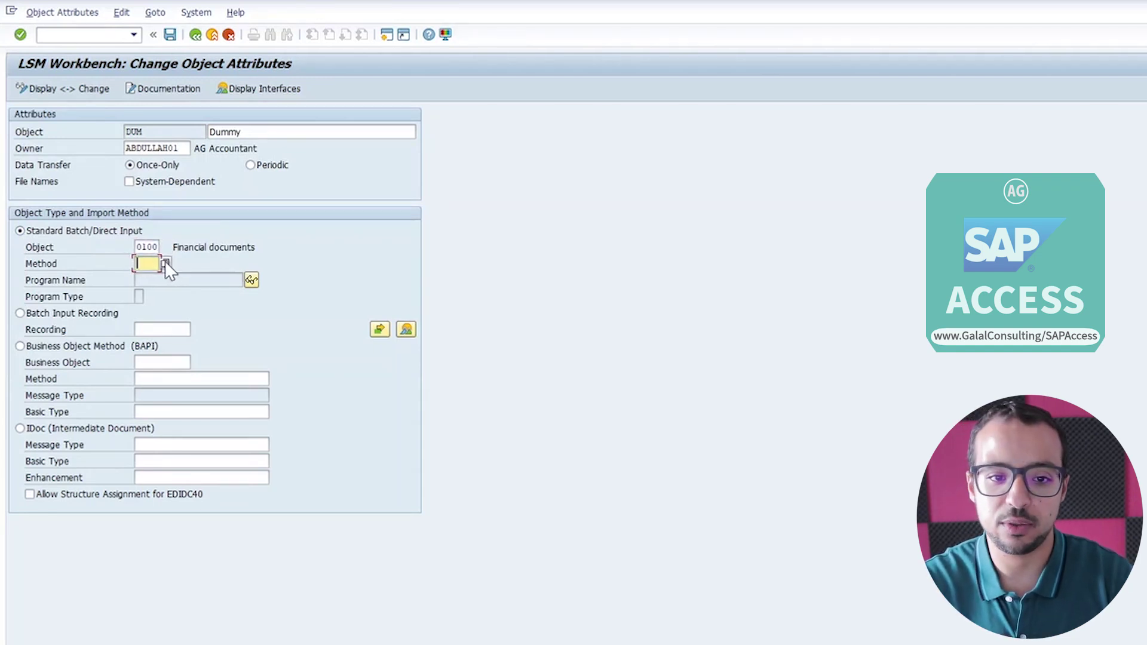
left_click(166, 263)
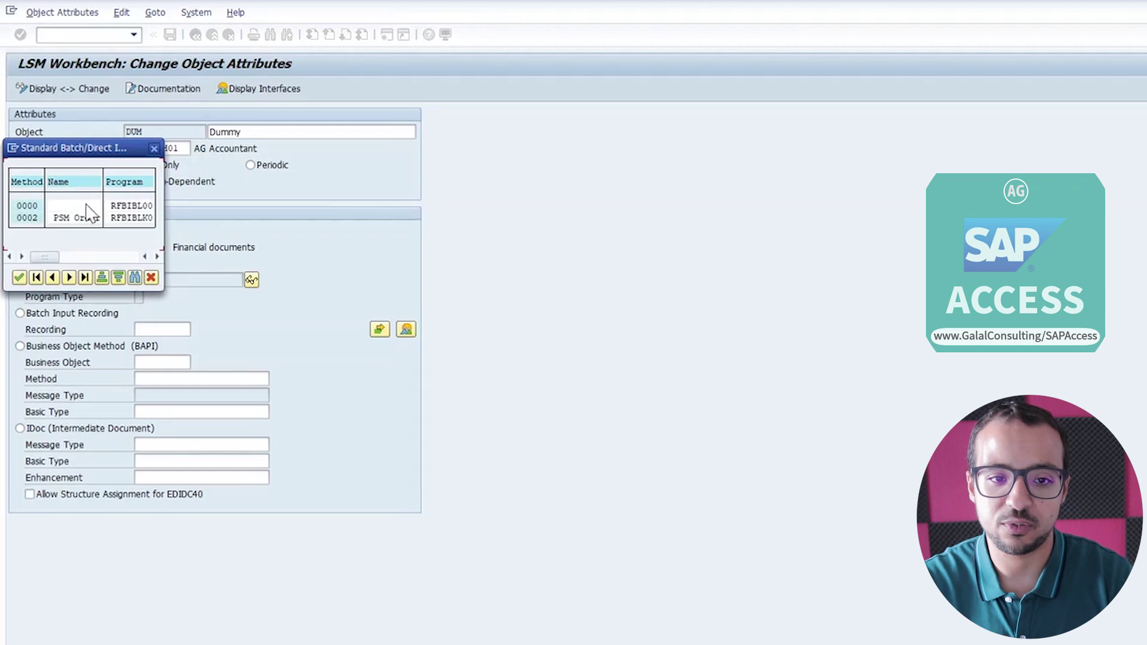
double_click(132, 207)
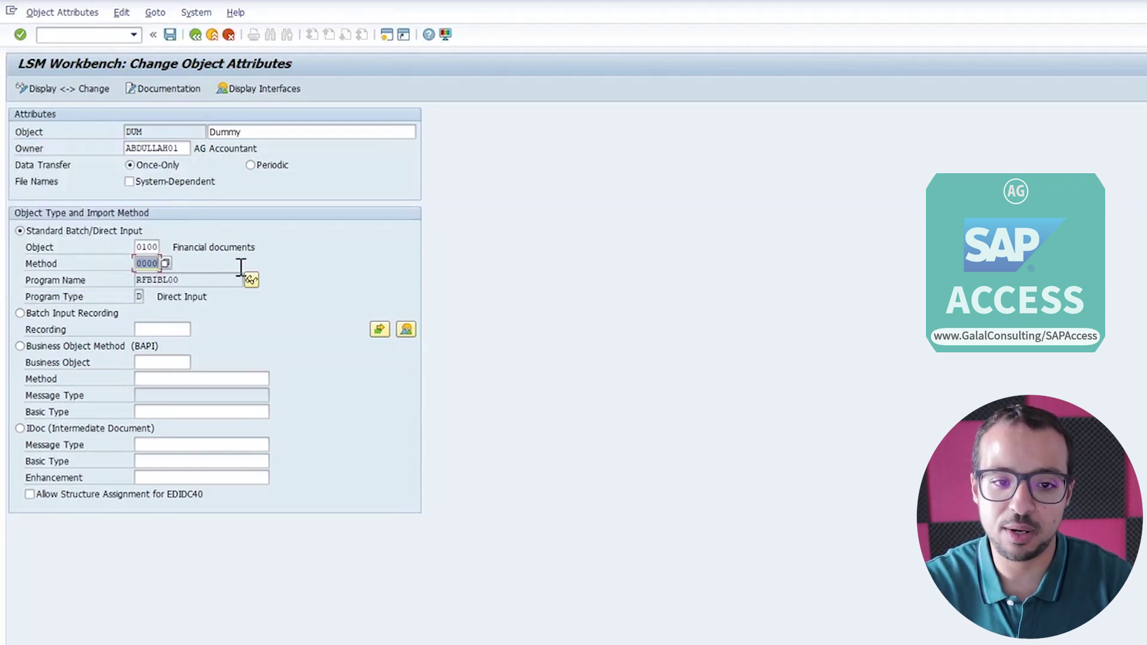
left_click(139, 297)
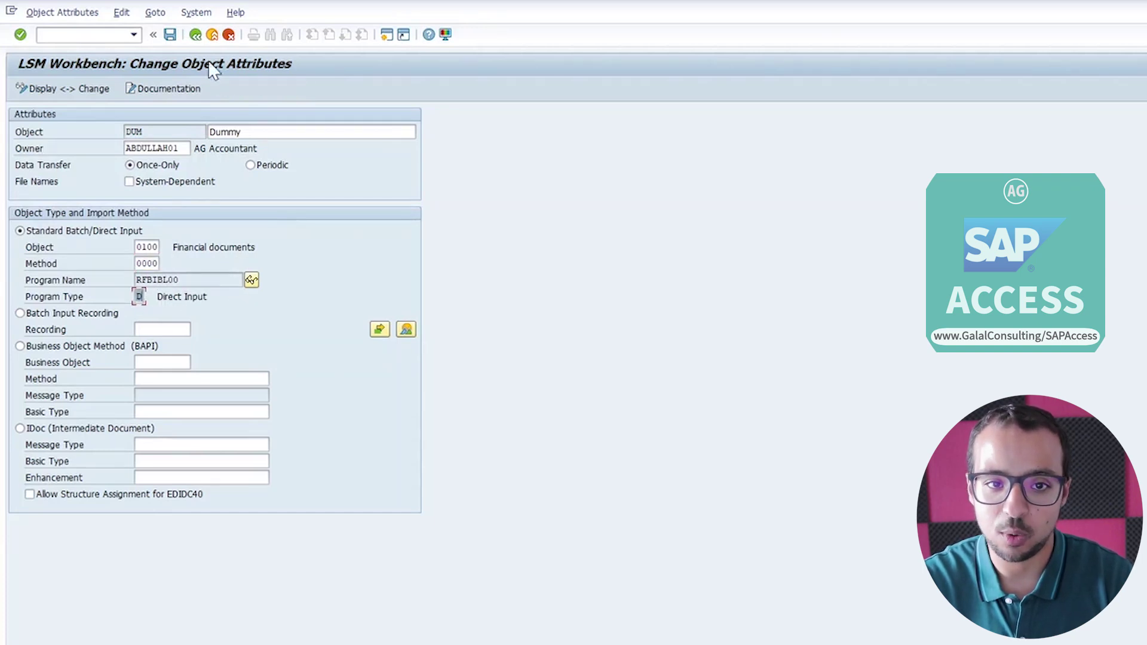
left_click(175, 34)
left_click(194, 36)
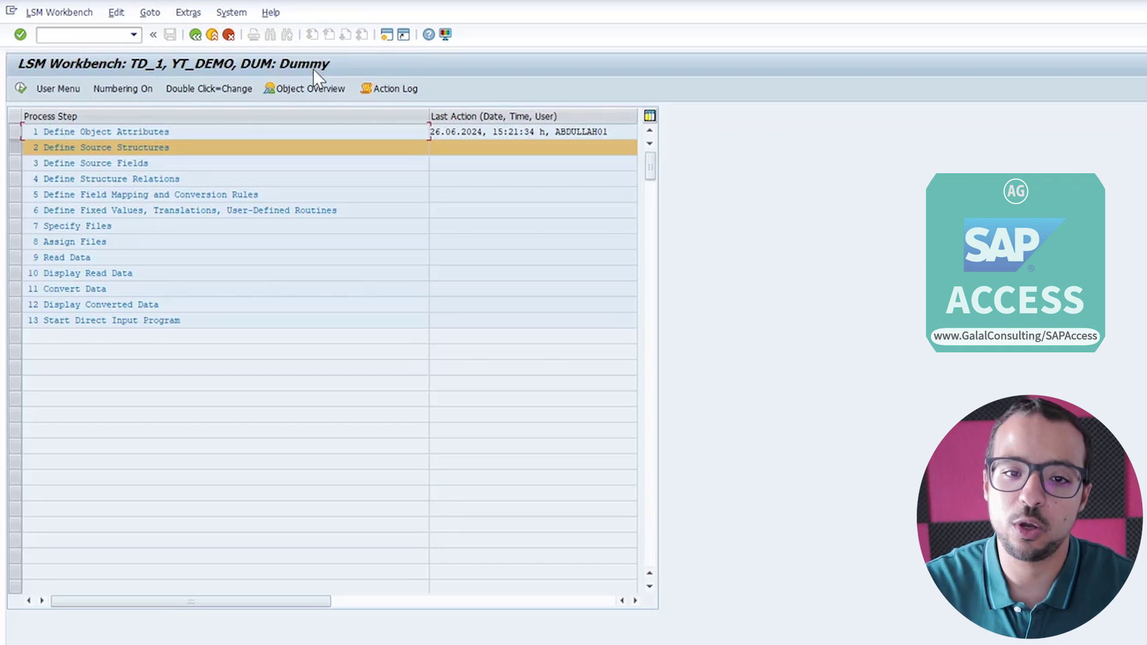
- Display the object overview as a table and examine the target structures and fields available for financial documents
left_click(314, 89)
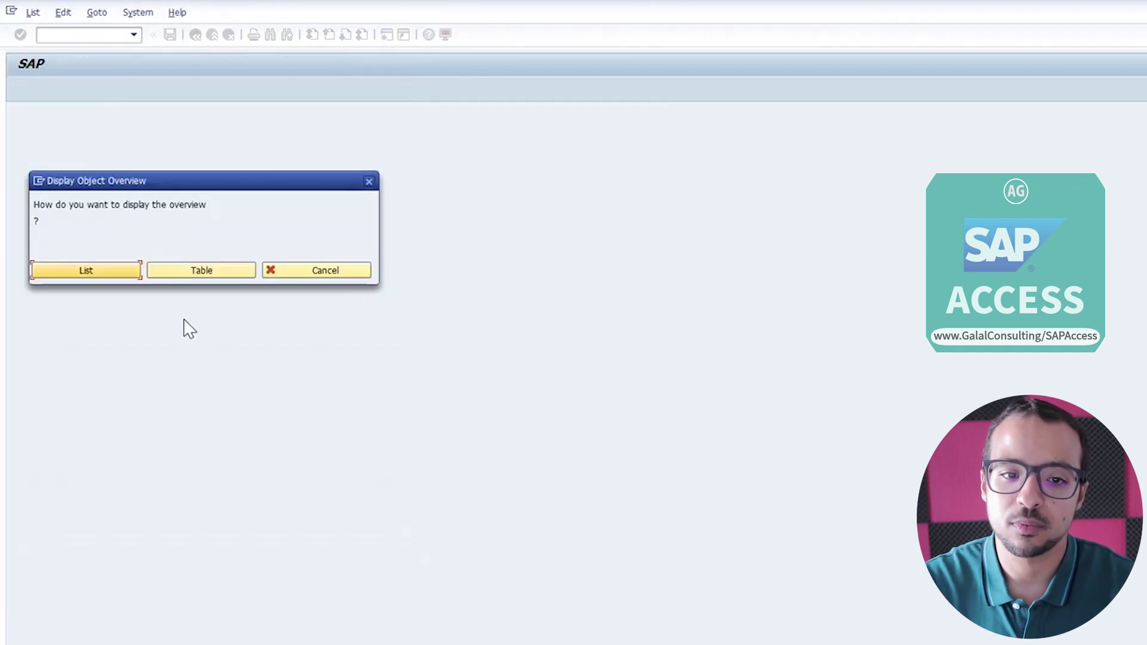
left_click(210, 274)
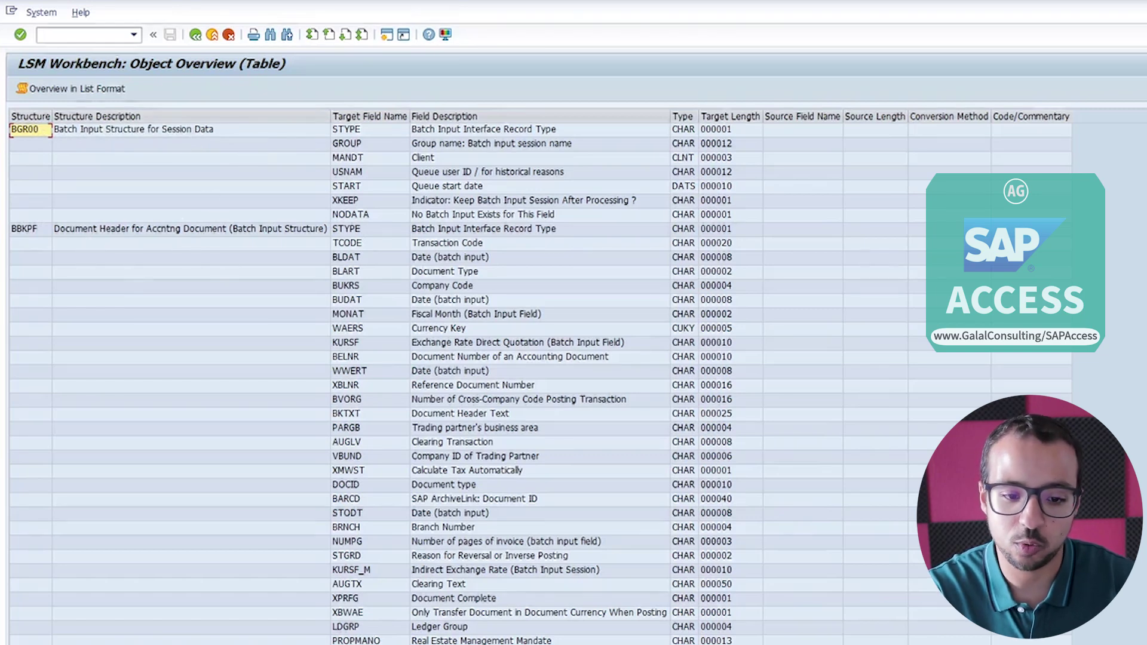
scroll(90, 246, "down", 15)
scroll(359, 383, "down", 15)
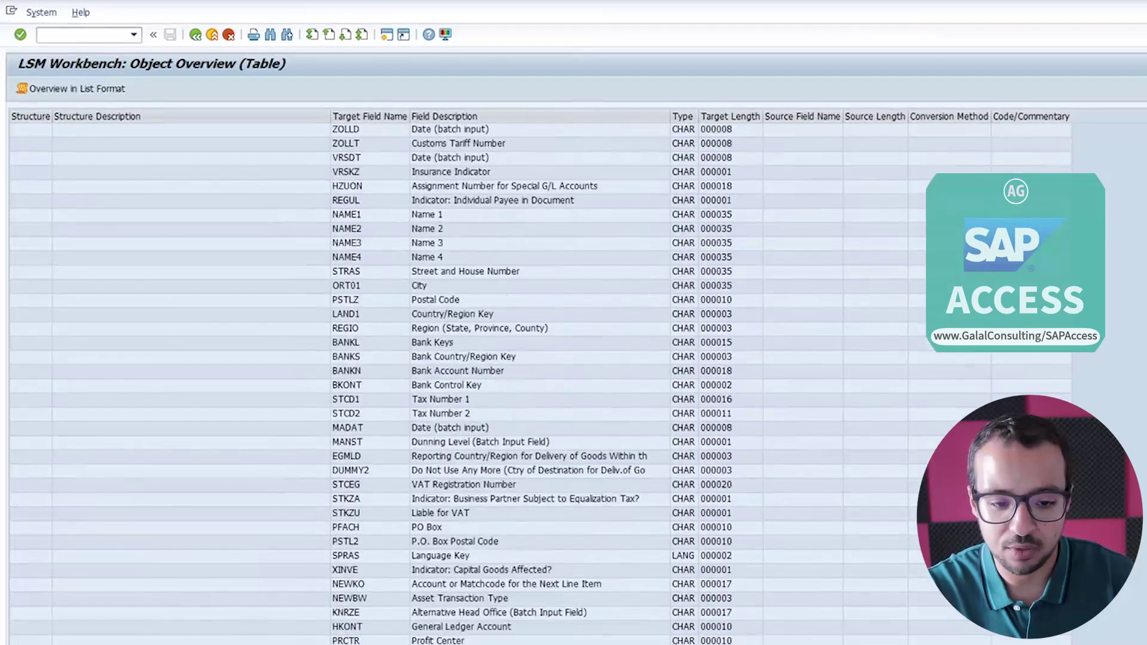
scroll(371, 634, "down", 15)
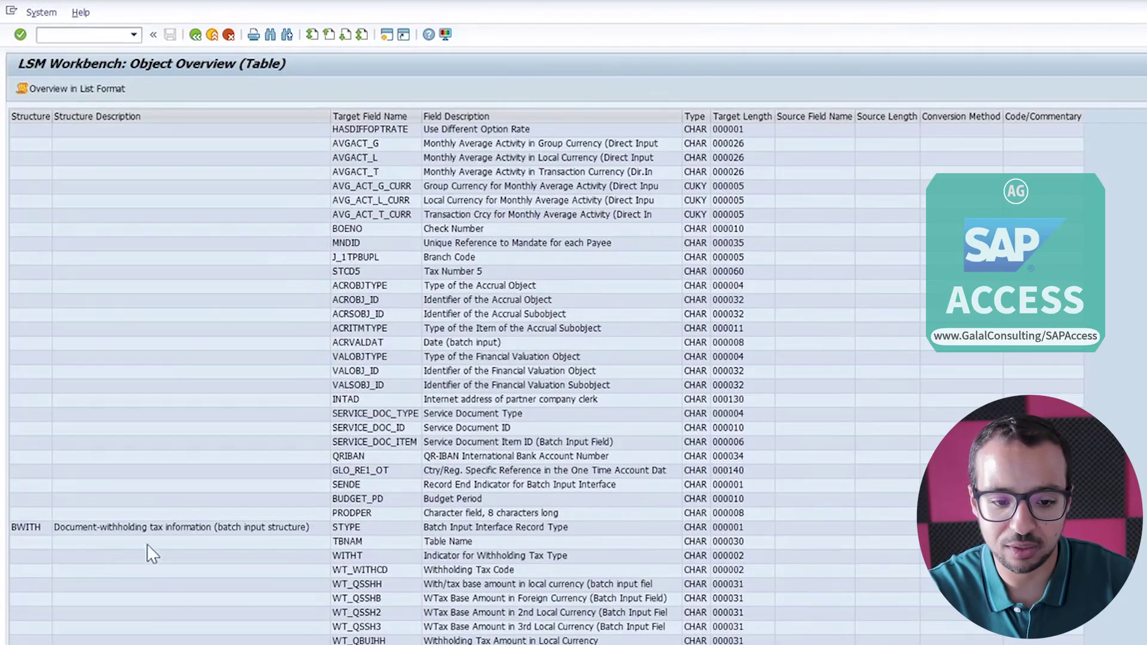
scroll(95, 573, "down", 8)
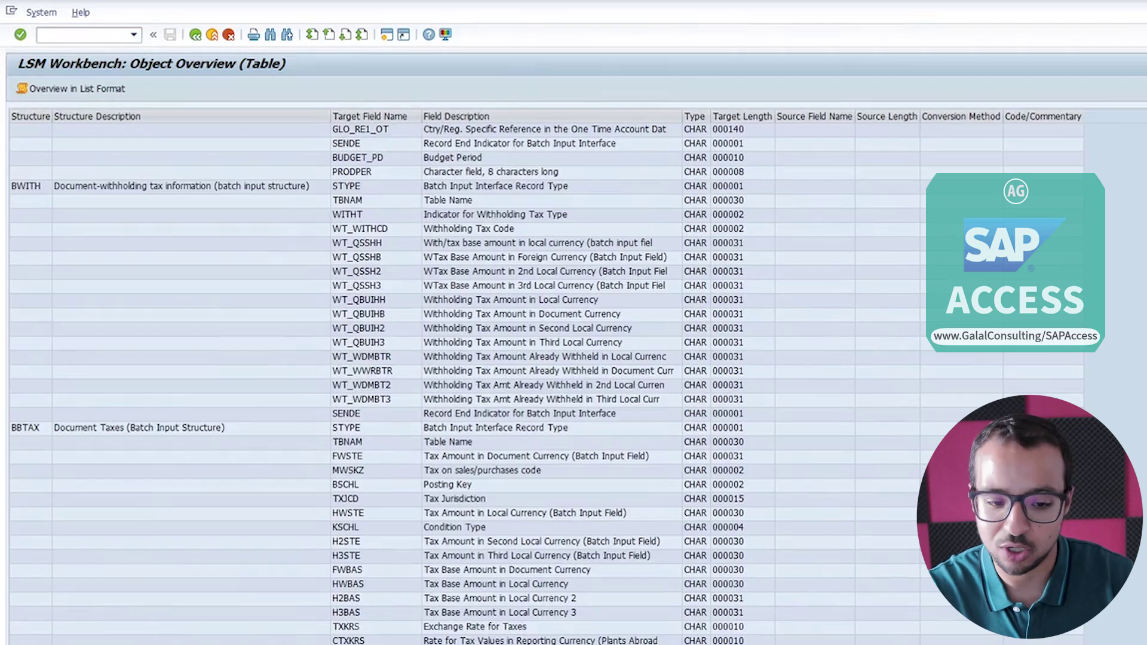
scroll(364, 383, "down", 15)
scroll(364, 382, "up", 20)
scroll(364, 383, "down", 20)
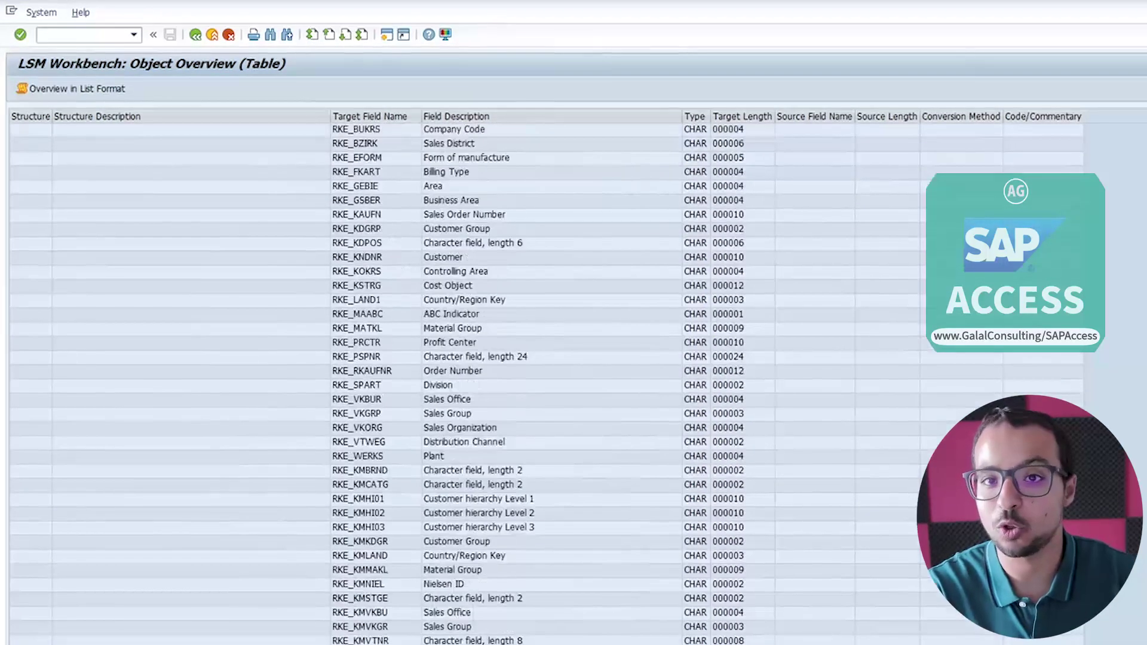
key("ctrl+Home")
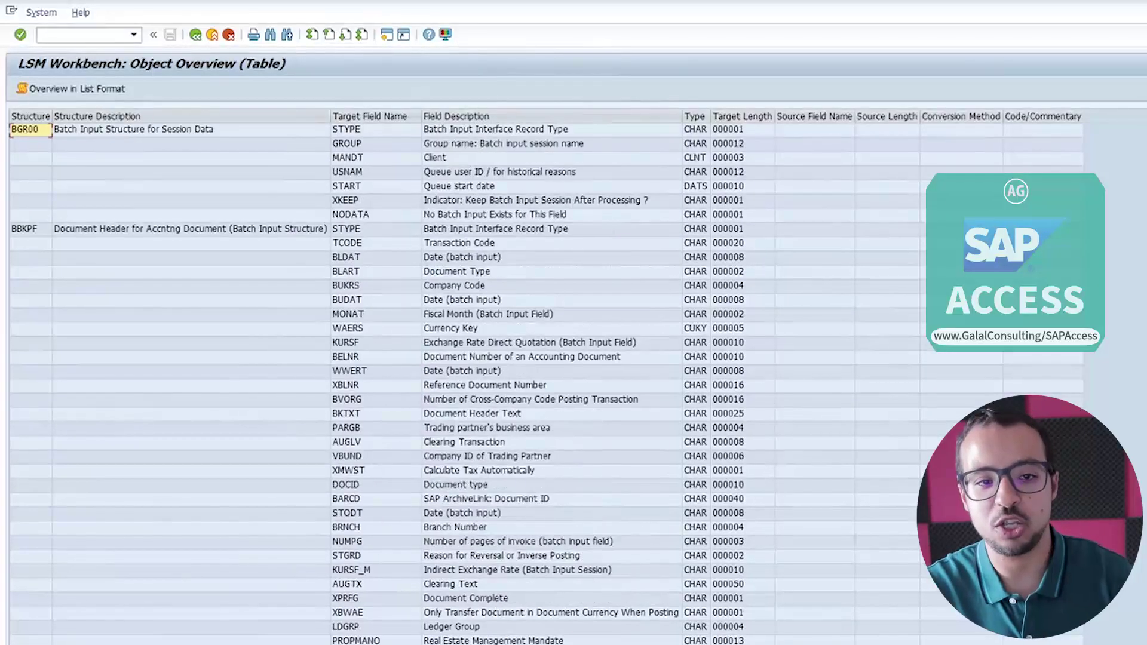